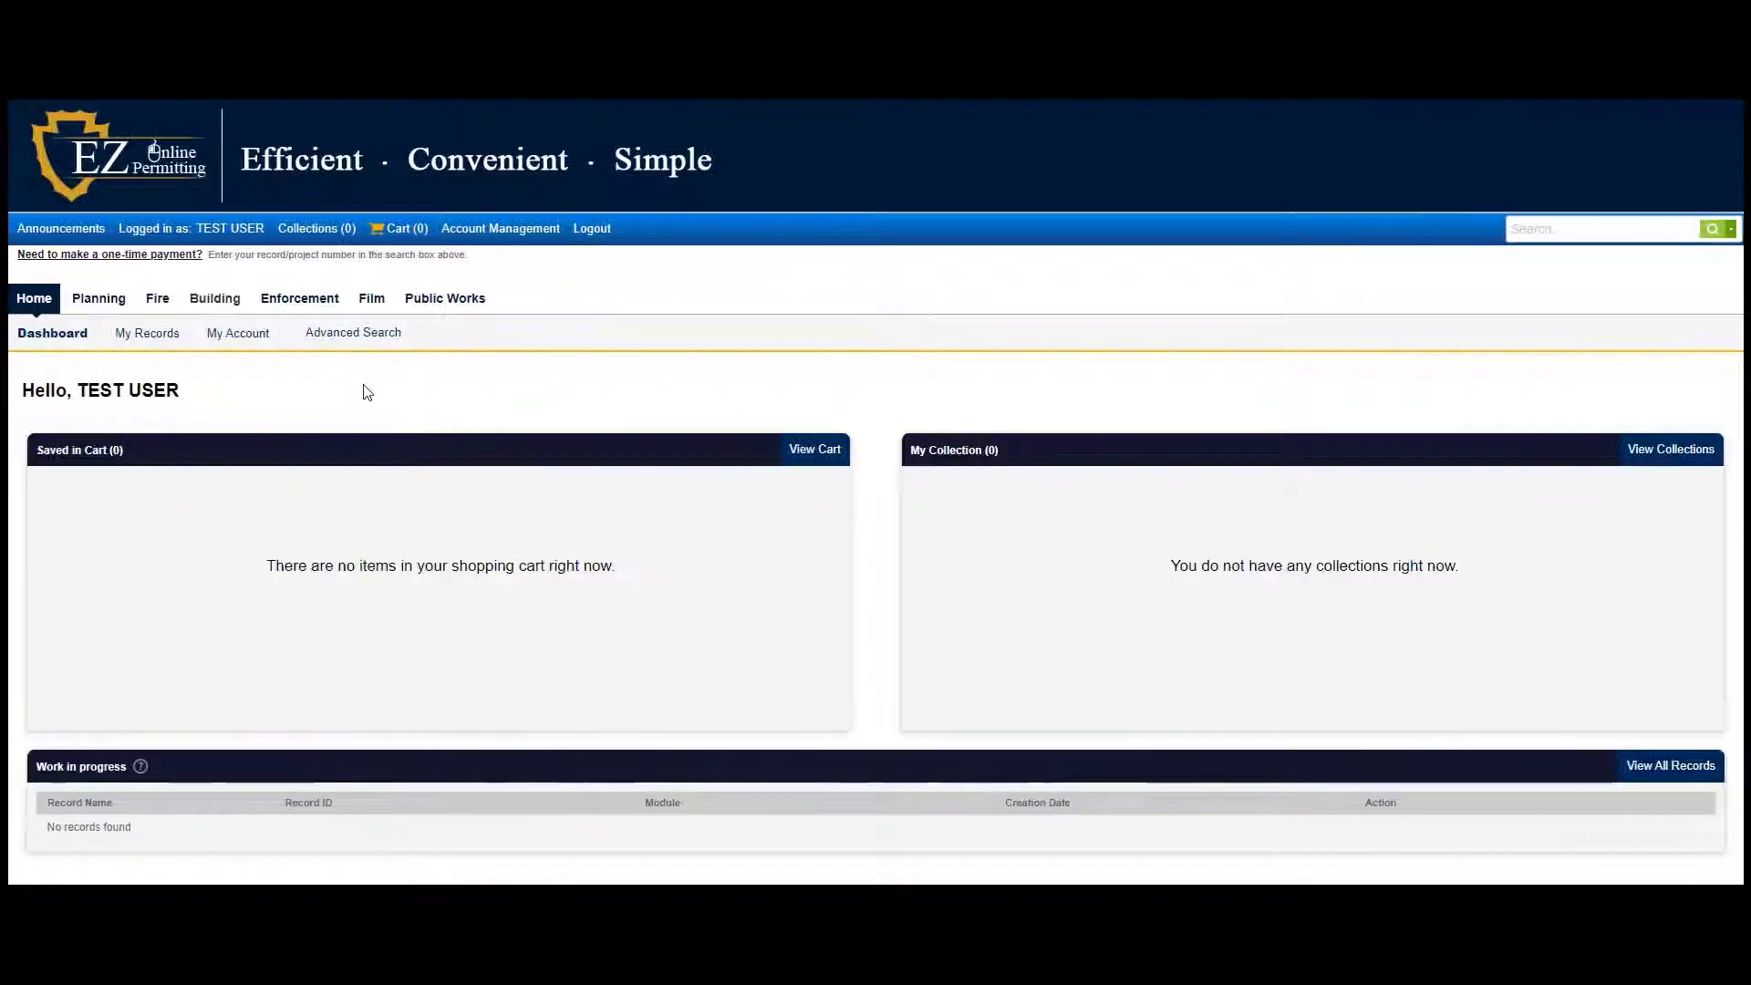
Start an Enforcement application and accept the general disclaimer to continue
click(301, 301)
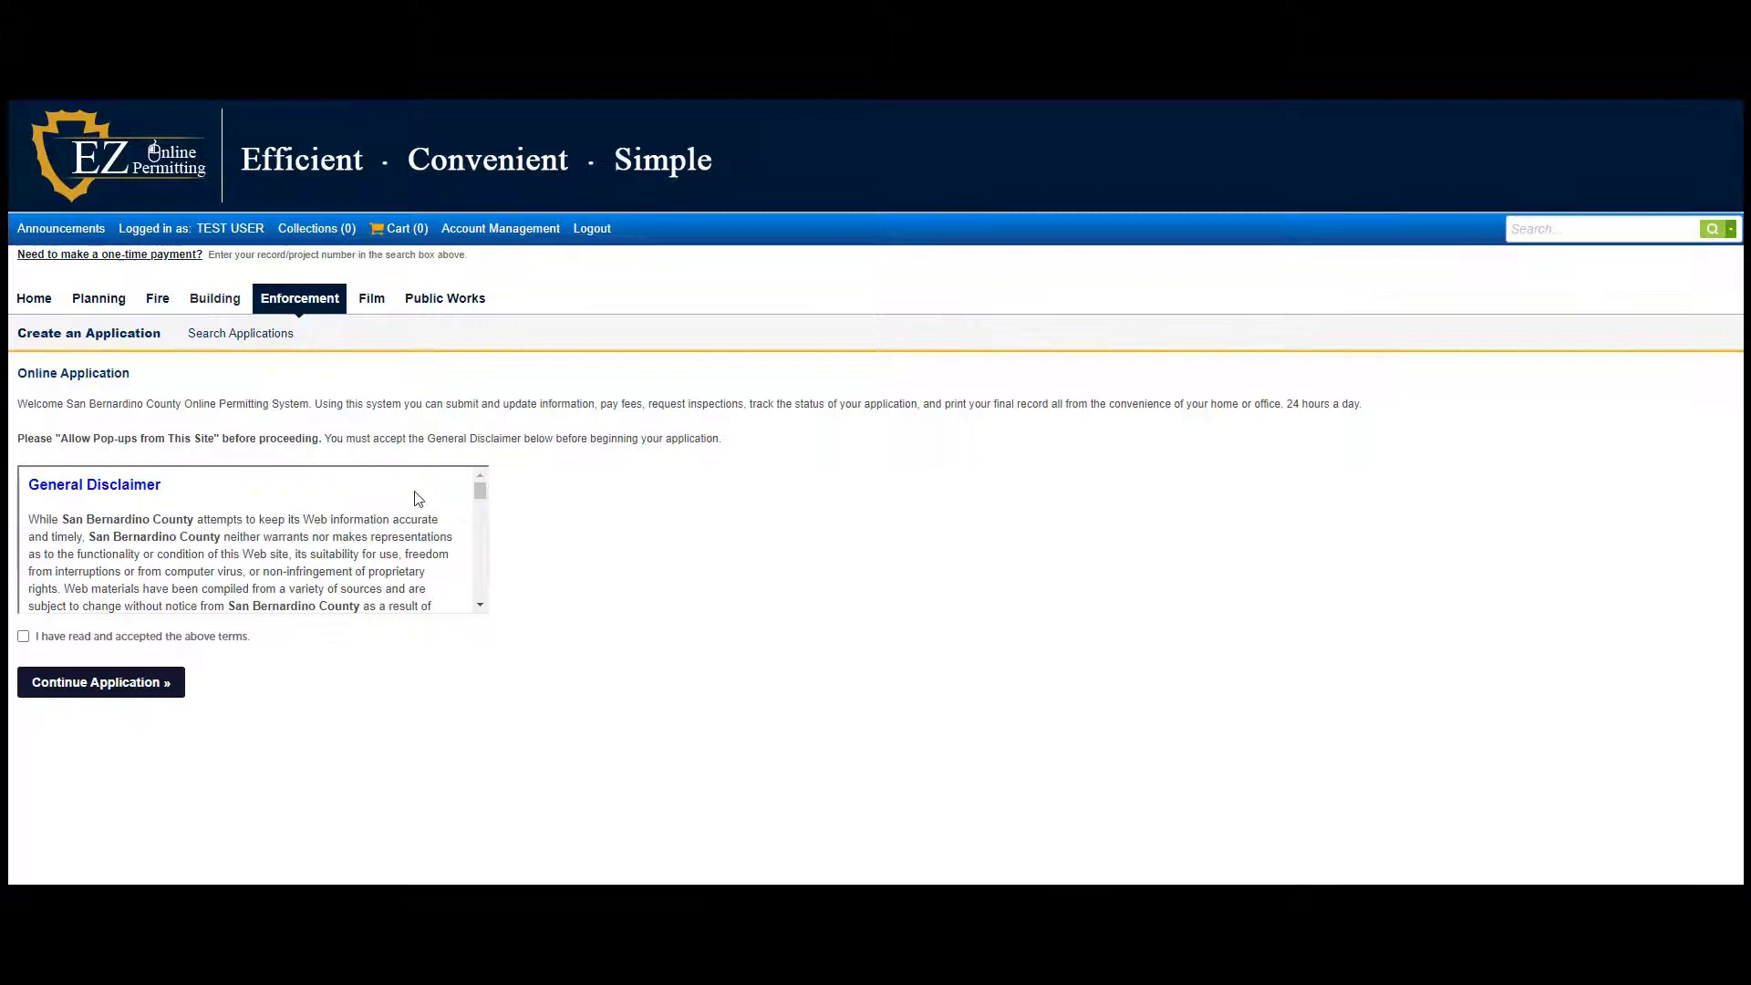
scroll(417, 498, down, 10)
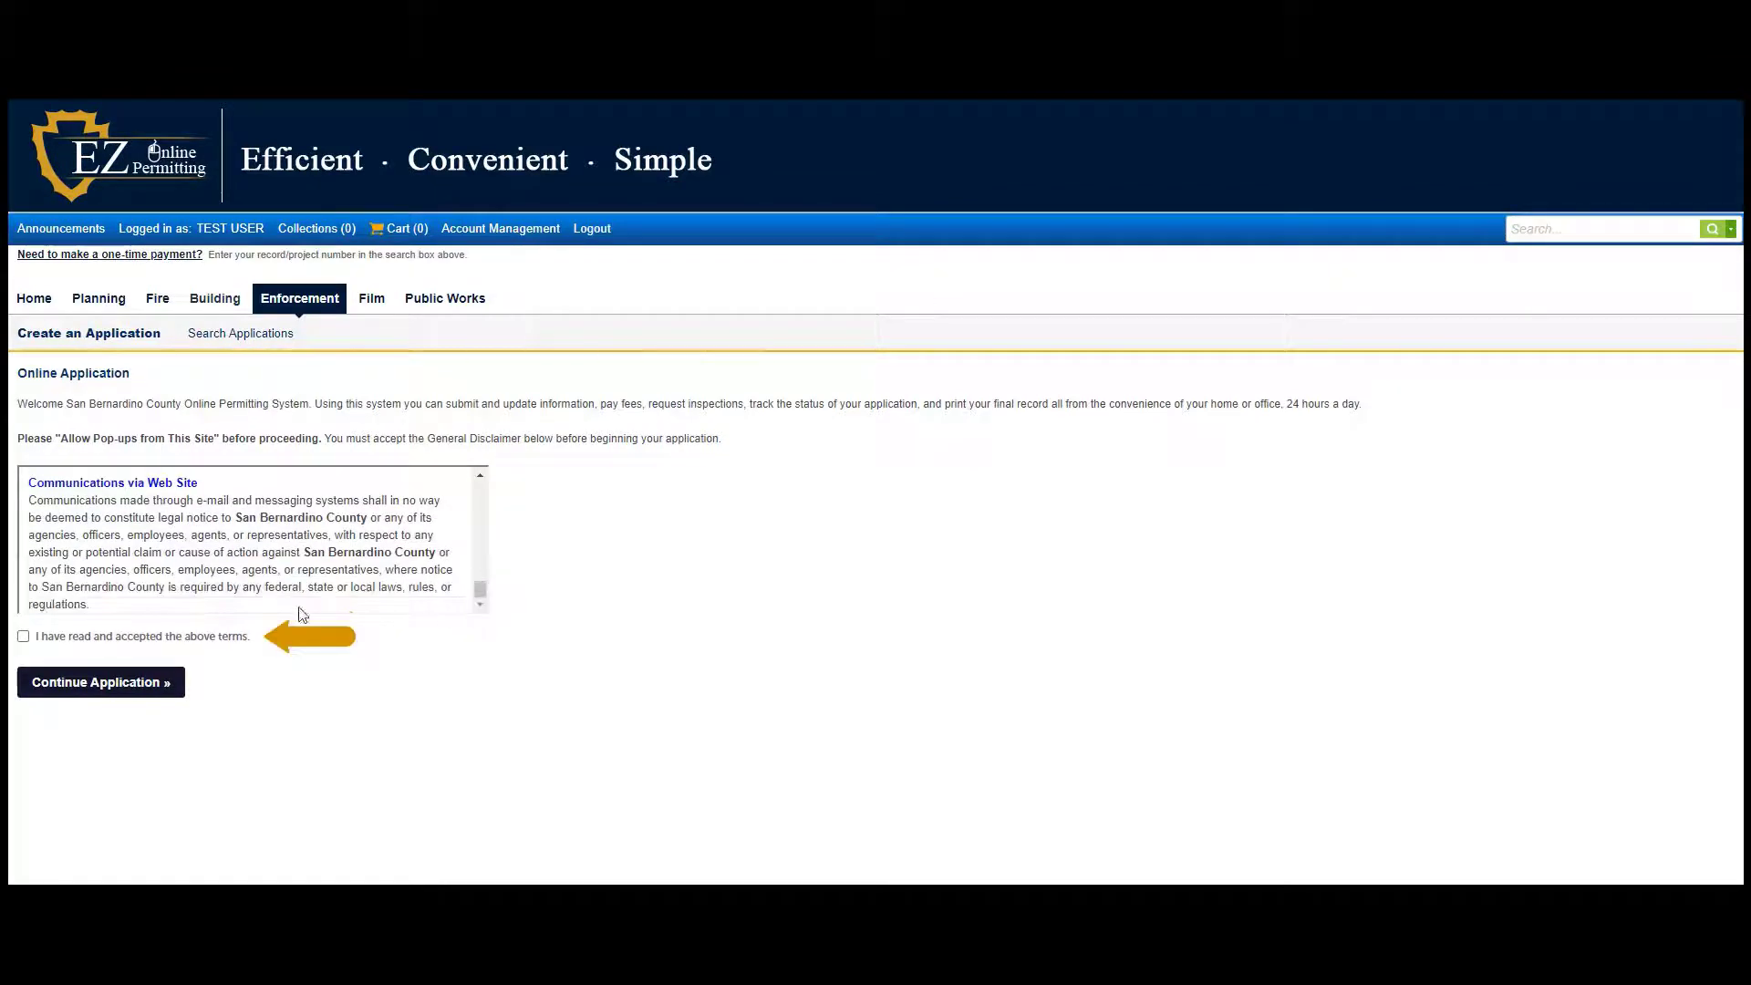
click(23, 636)
click(89, 698)
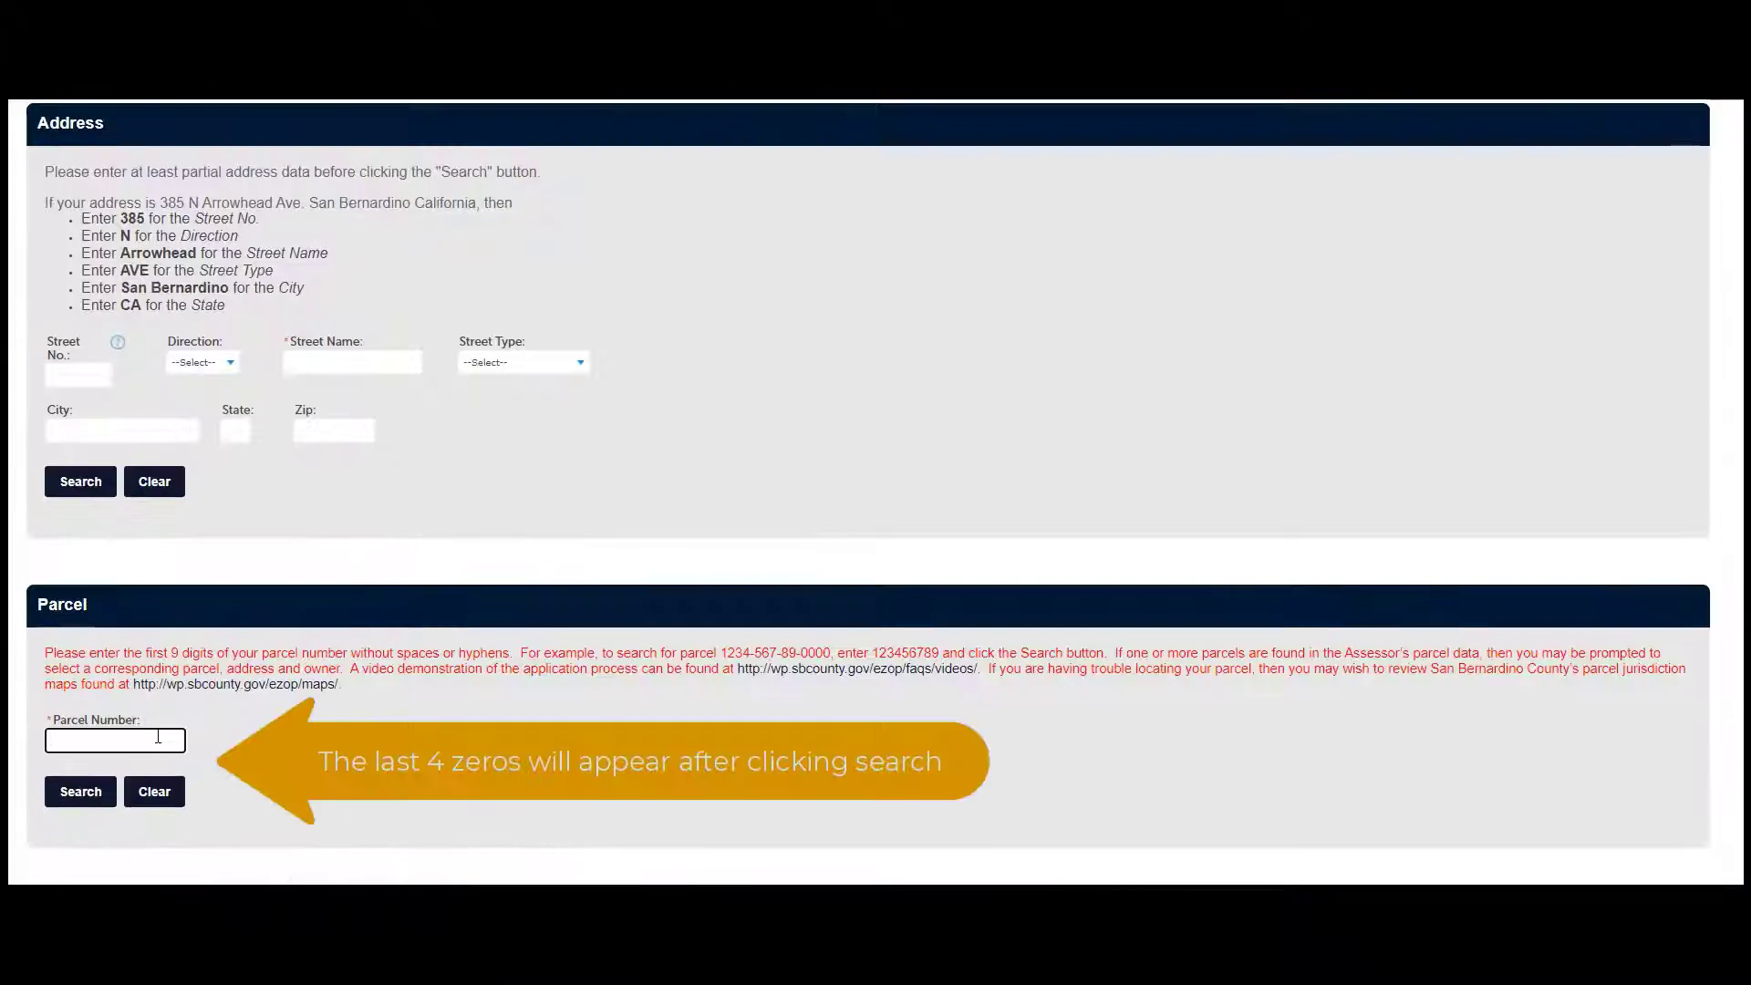
click(150, 736)
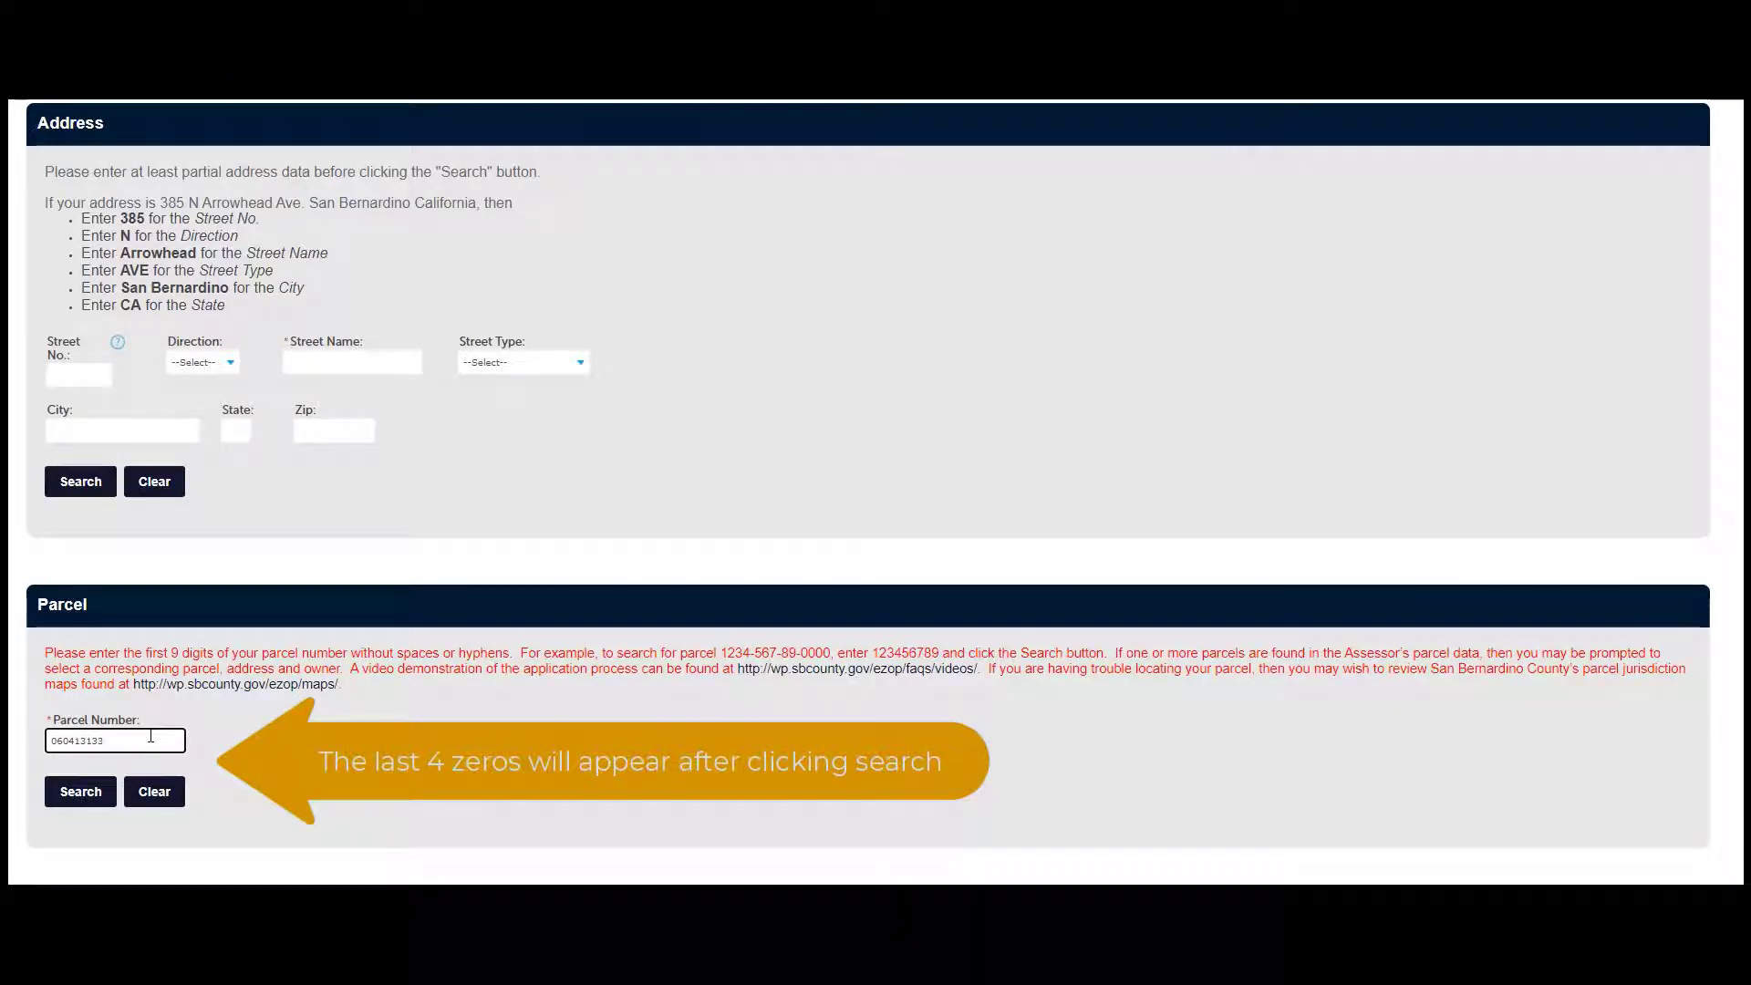
click(80, 791)
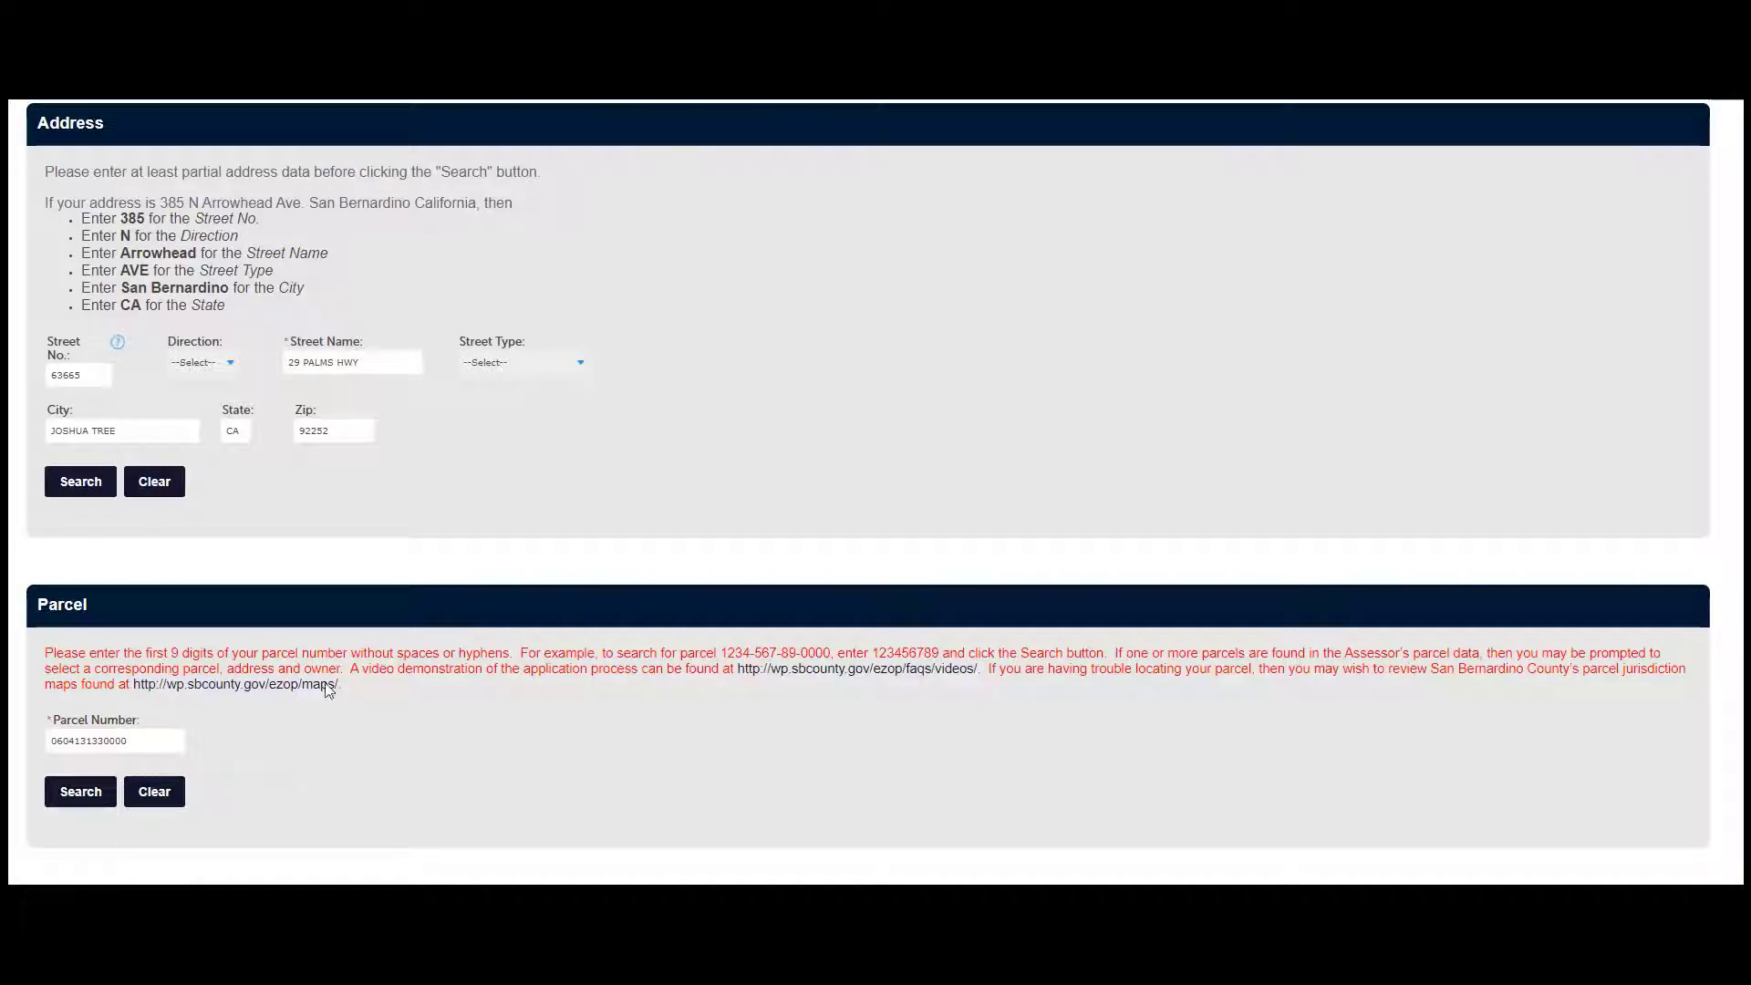
scroll(395, 463, down, 4)
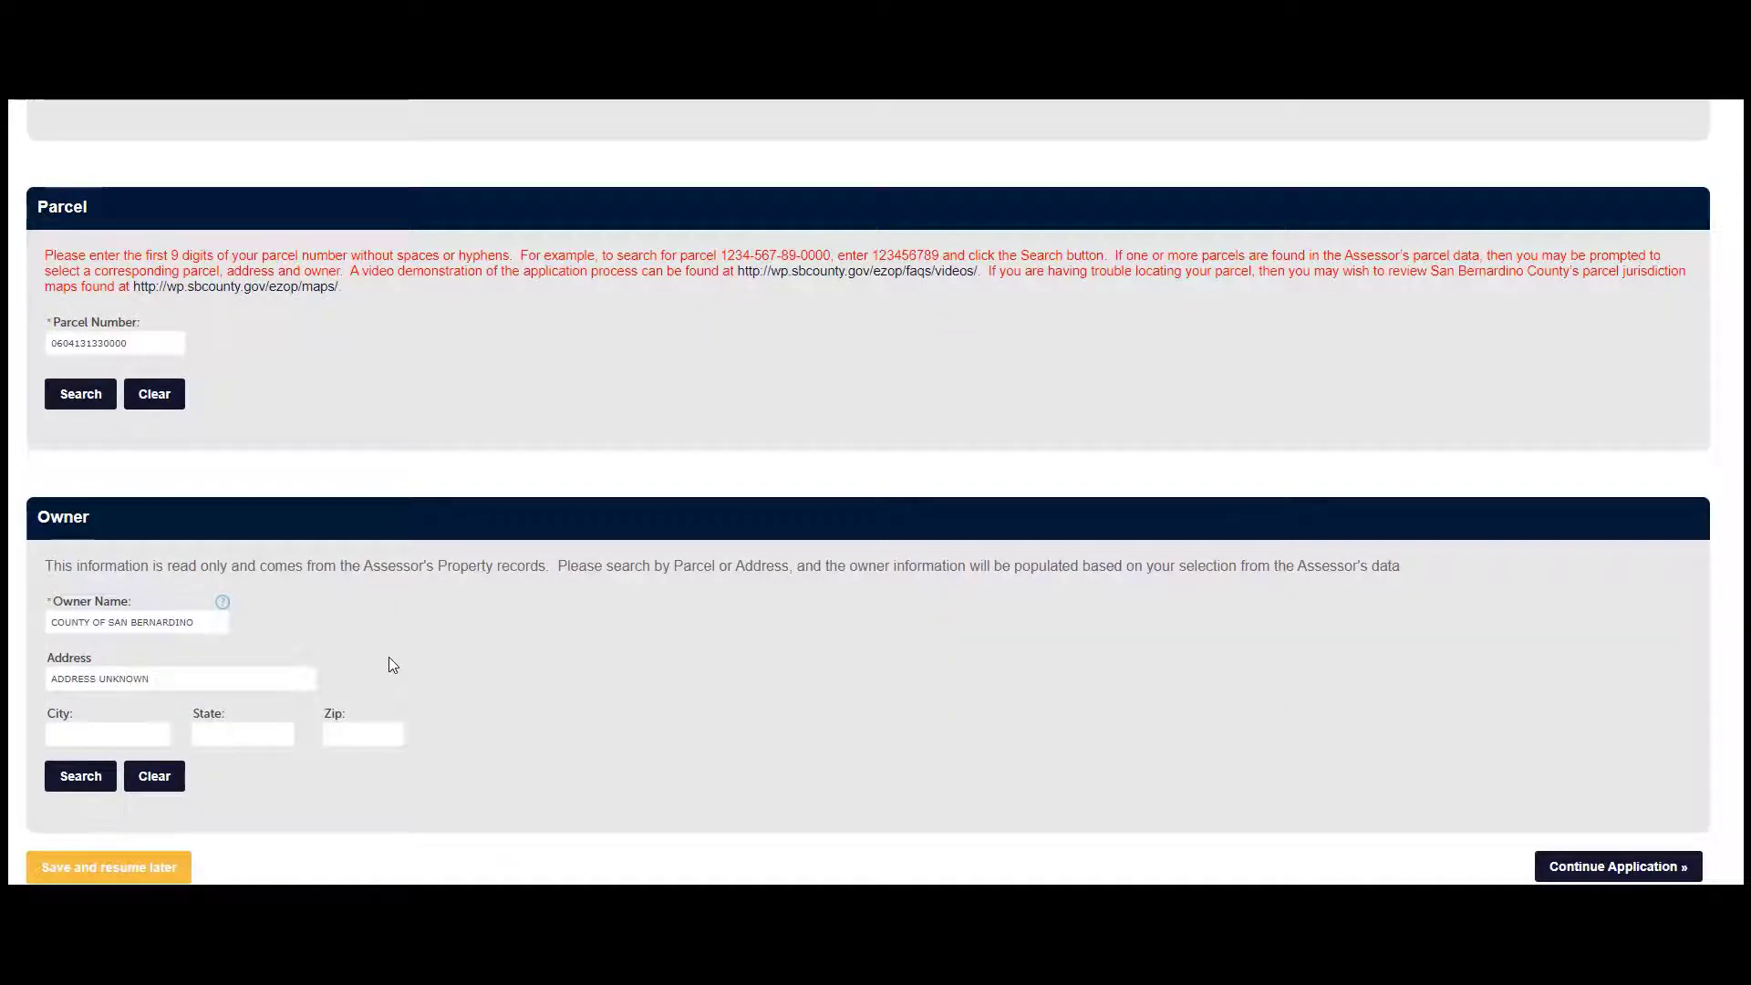
Replace the owner name, address and city with the applicant's name and mailing address
click(165, 624)
triple_click(152, 621)
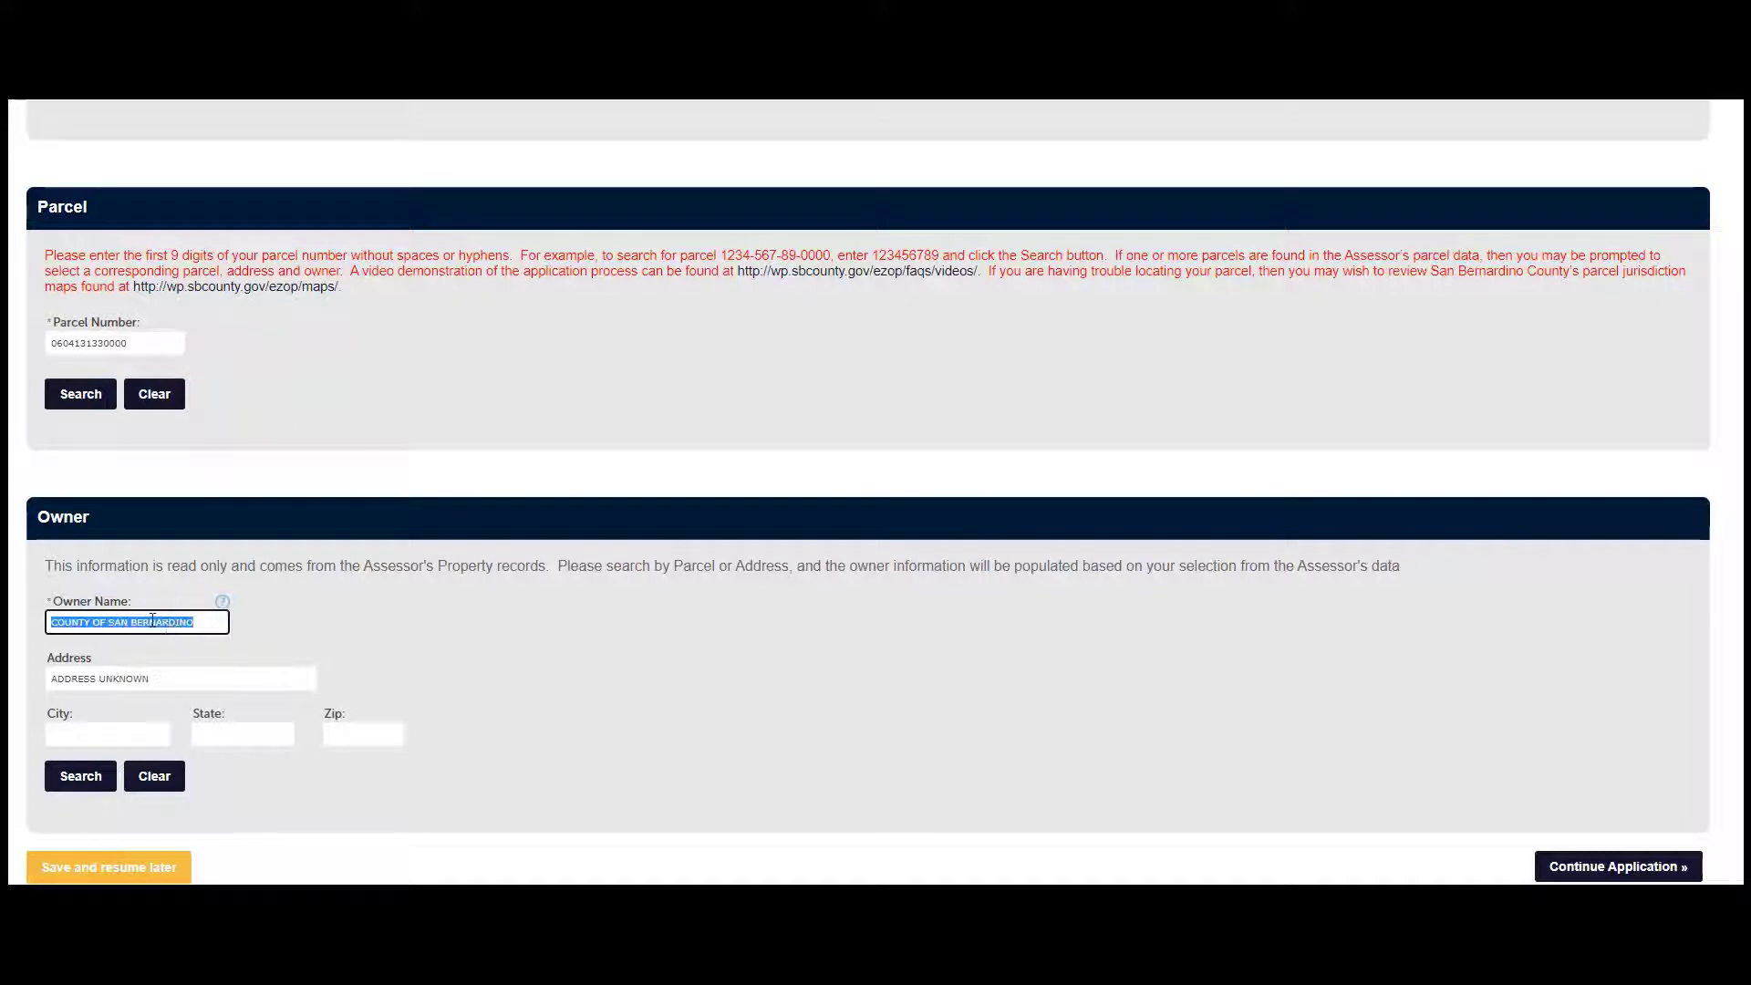
text(TEST USER)
key(Tab)
text(3)
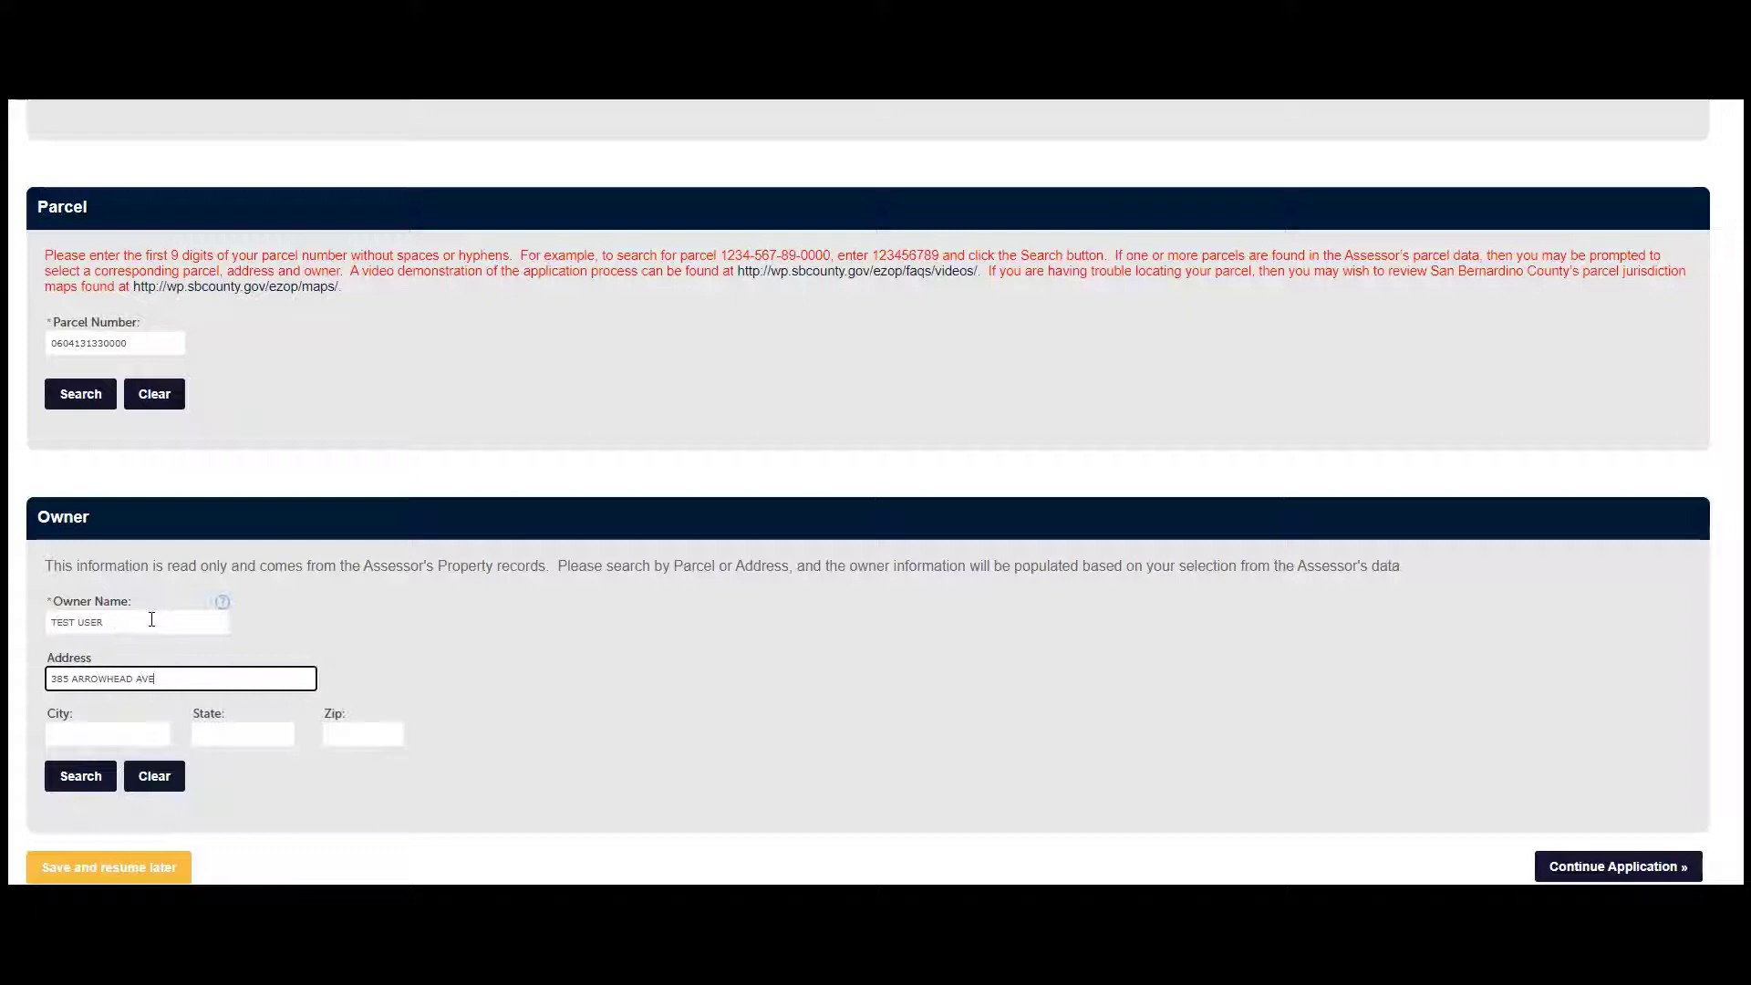
key(Tab)
text(SAN BERNARDINO)
key(Tab)
Complete the owner's state and ZIP code and continue to Contact Information
text(CA)
key(Tab)
text(92415)
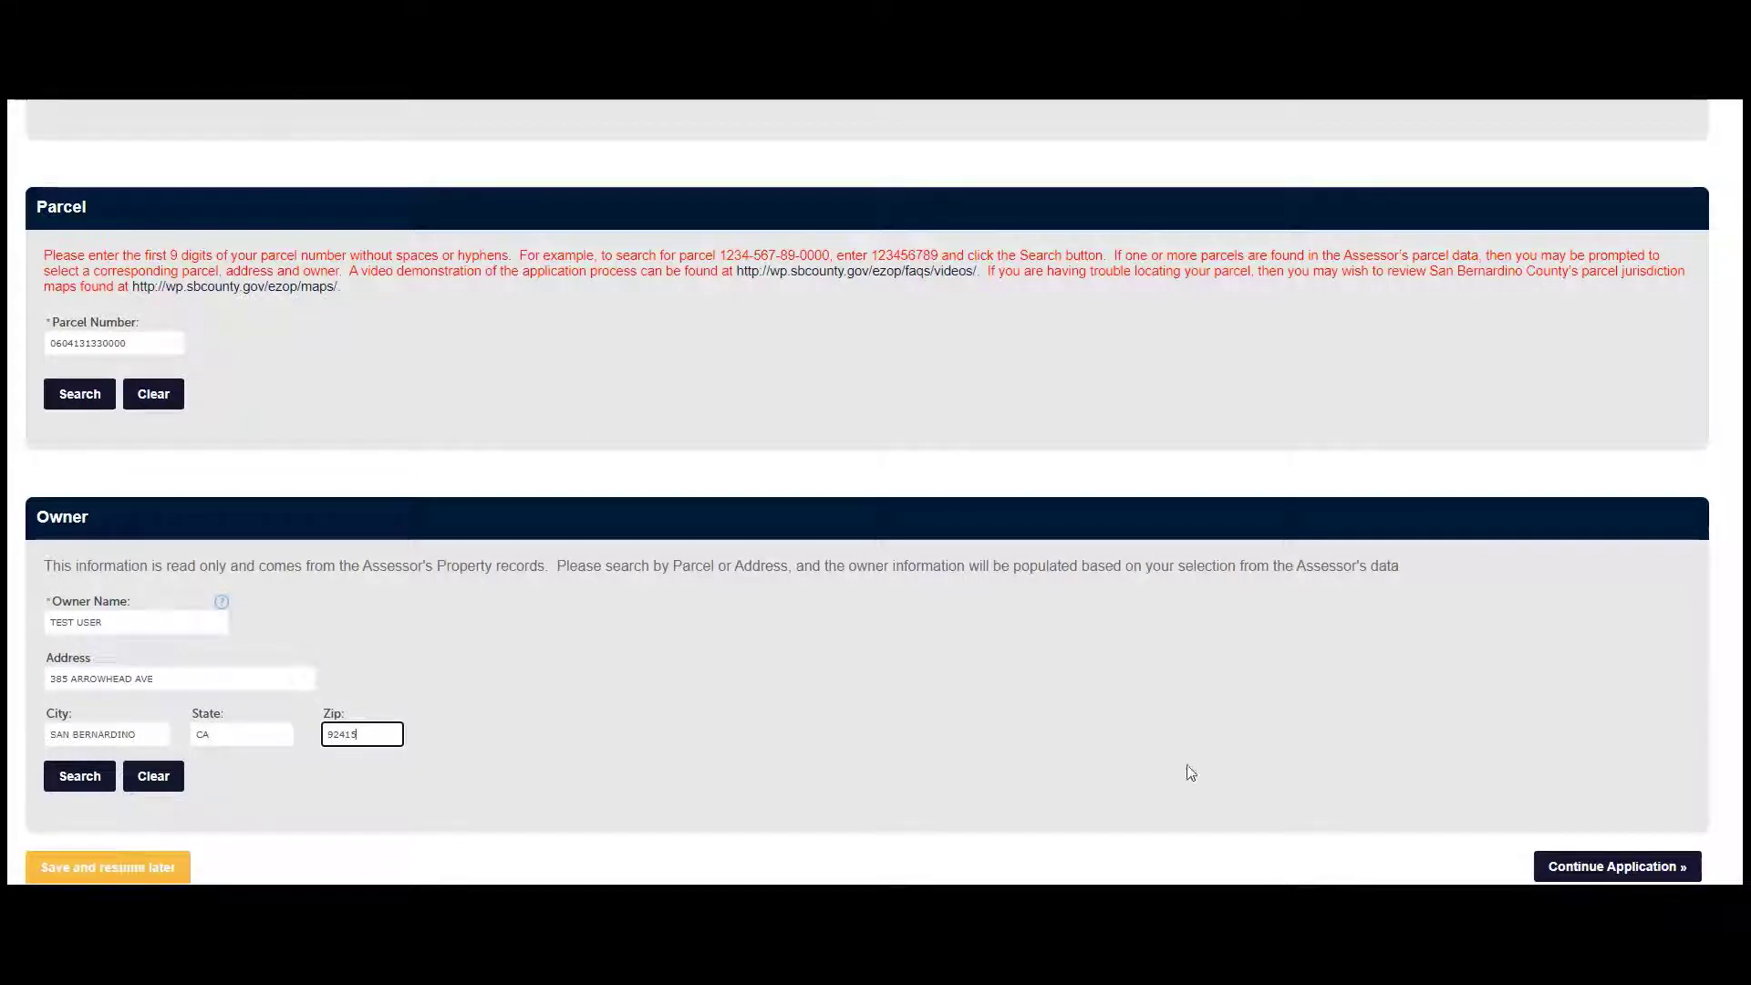
click(1580, 866)
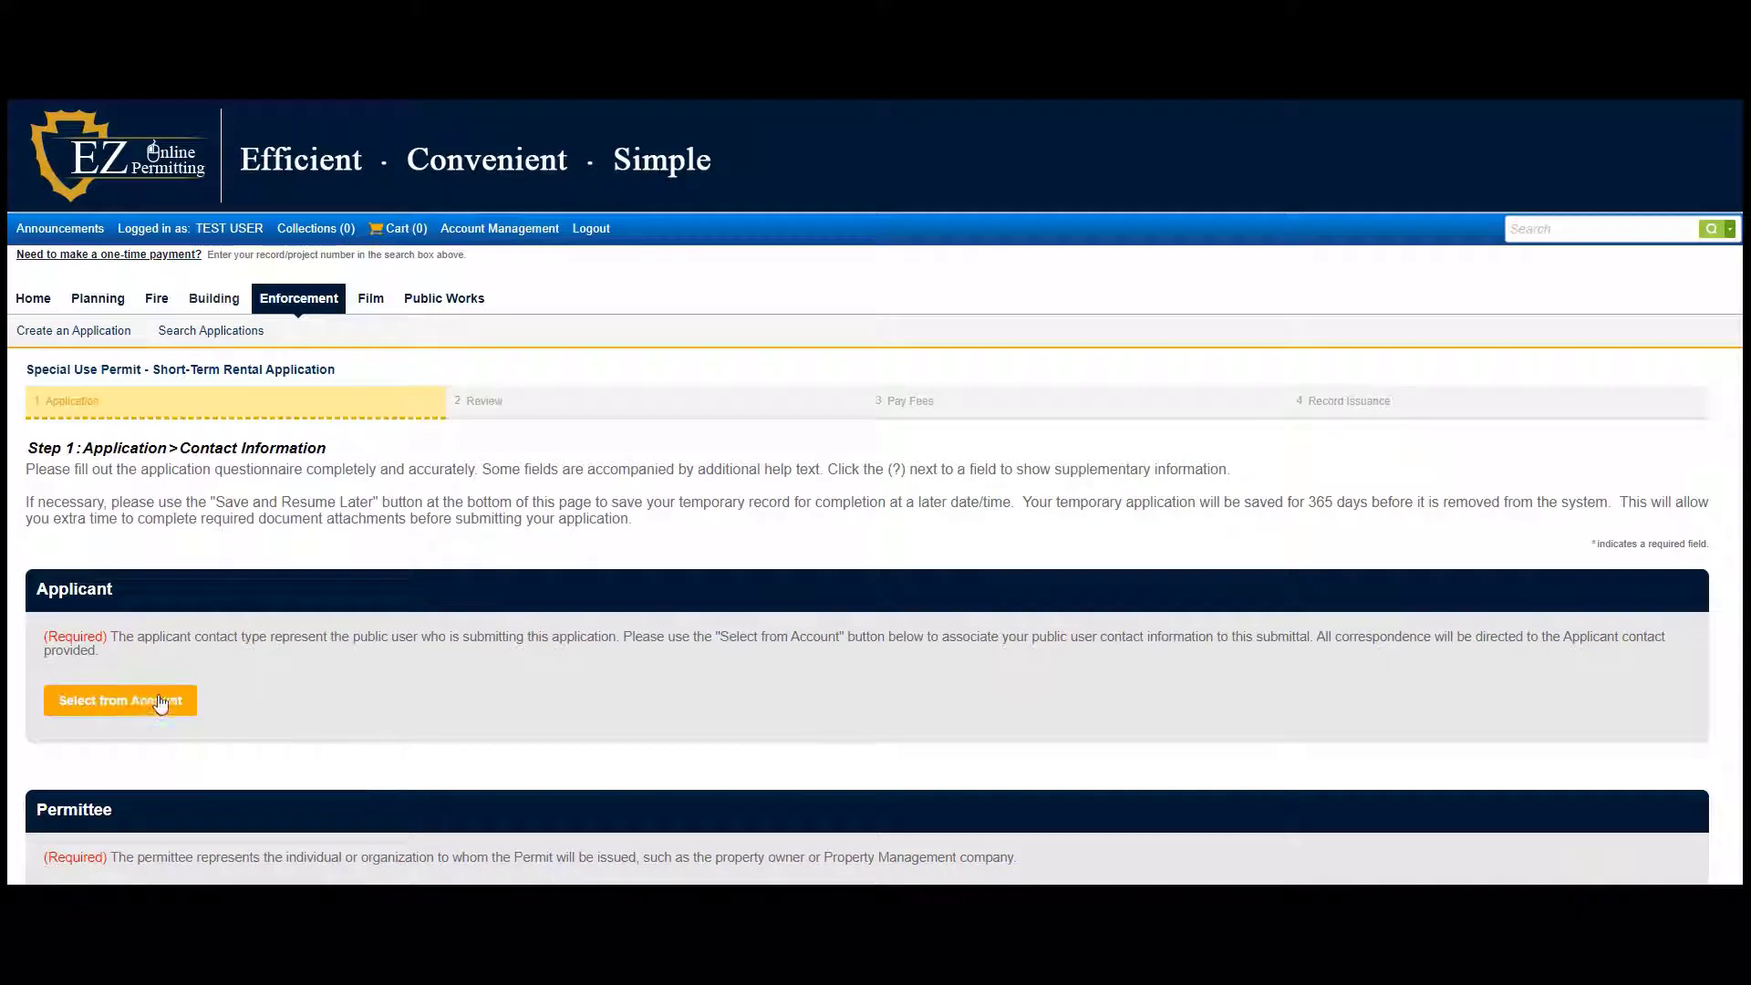
Attach the account's own contact as Applicant, Permittee and Property Manager
scroll(138, 704, down, 4)
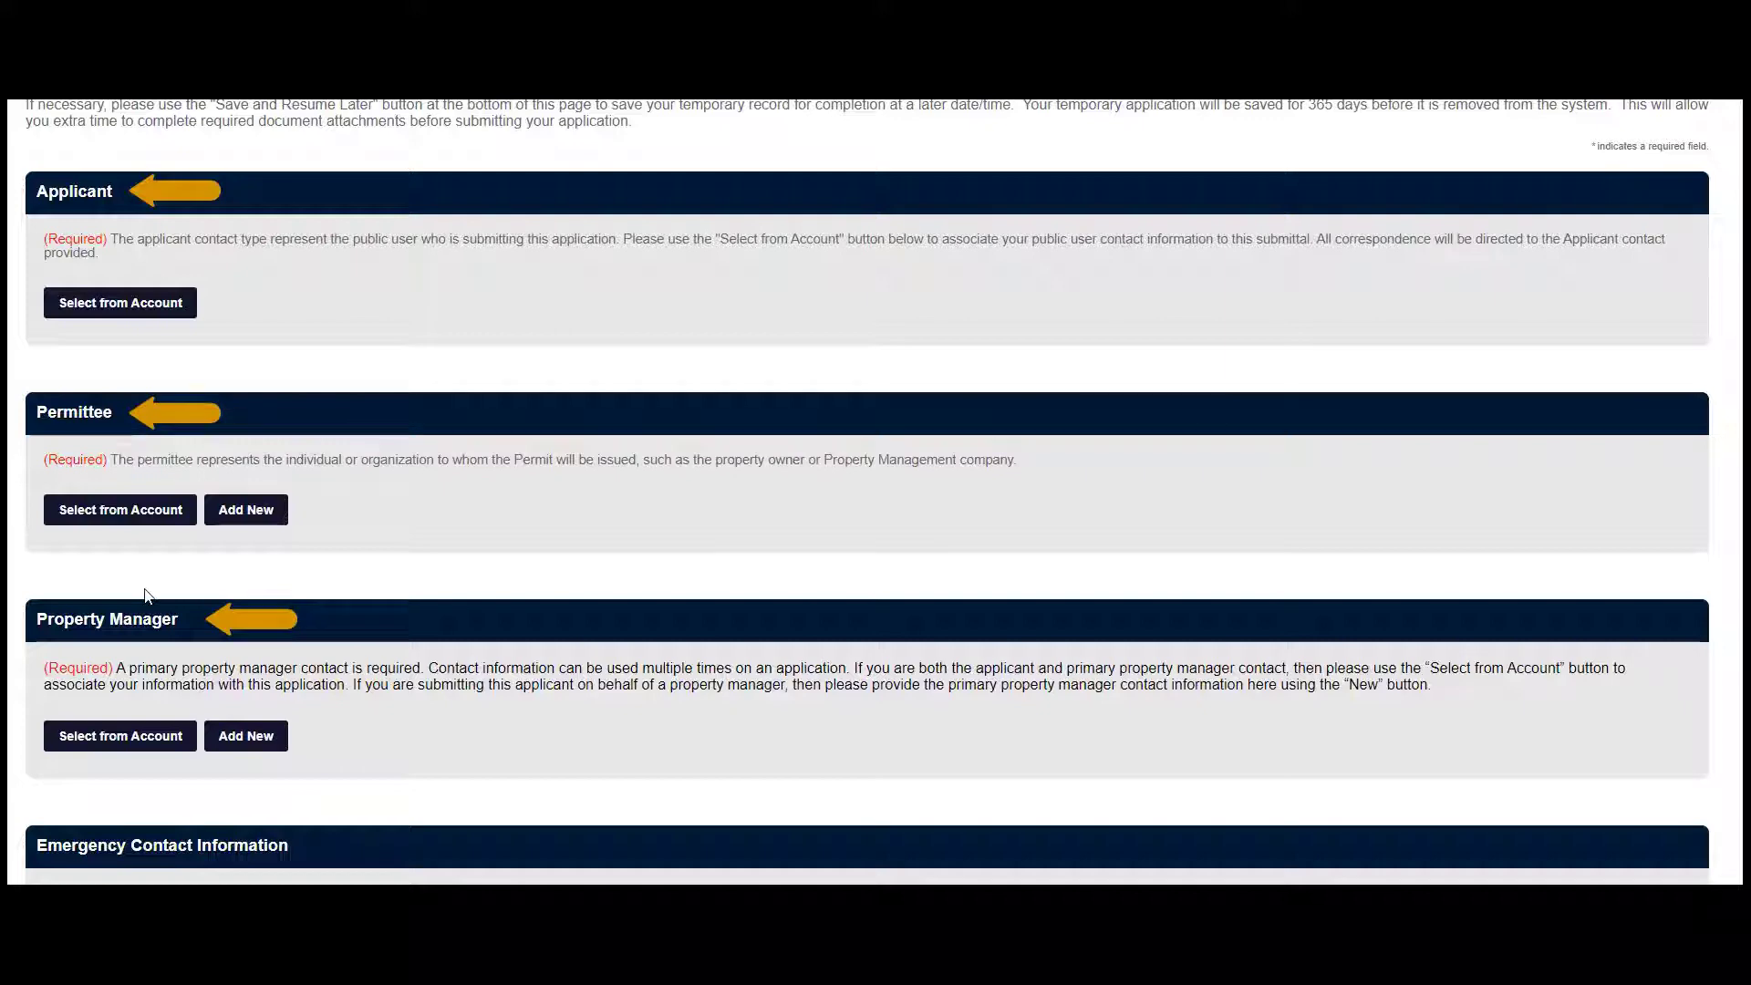
click(137, 305)
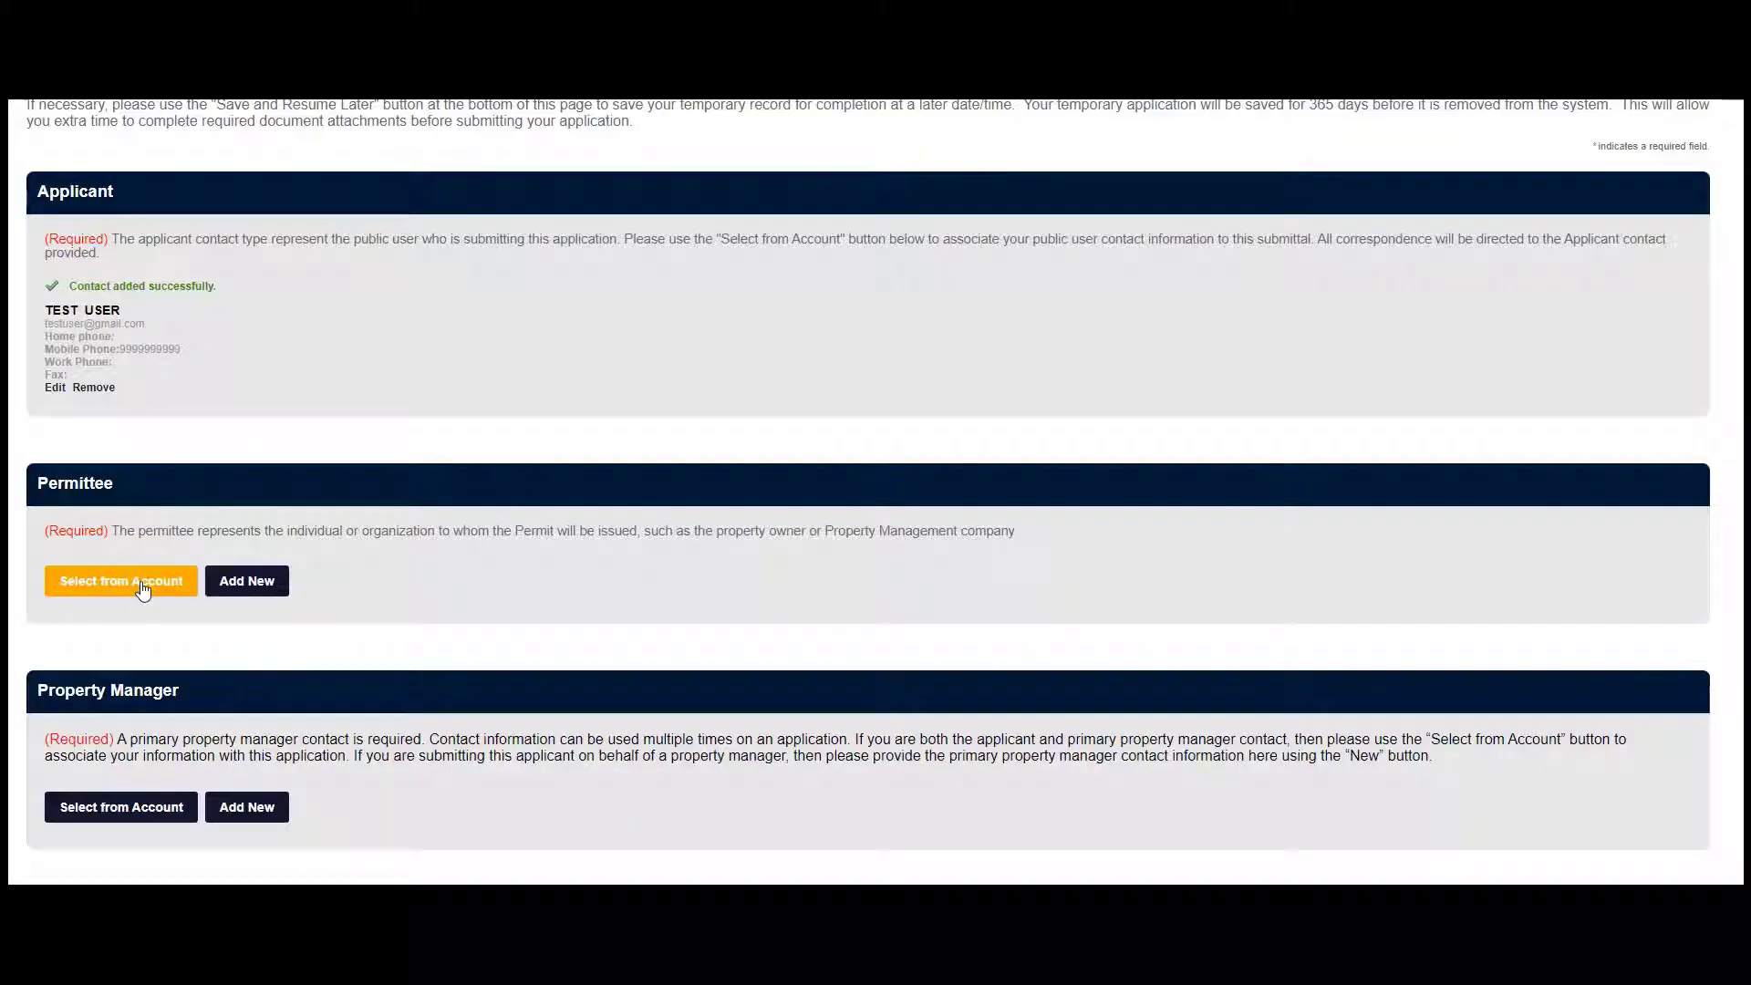
click(160, 577)
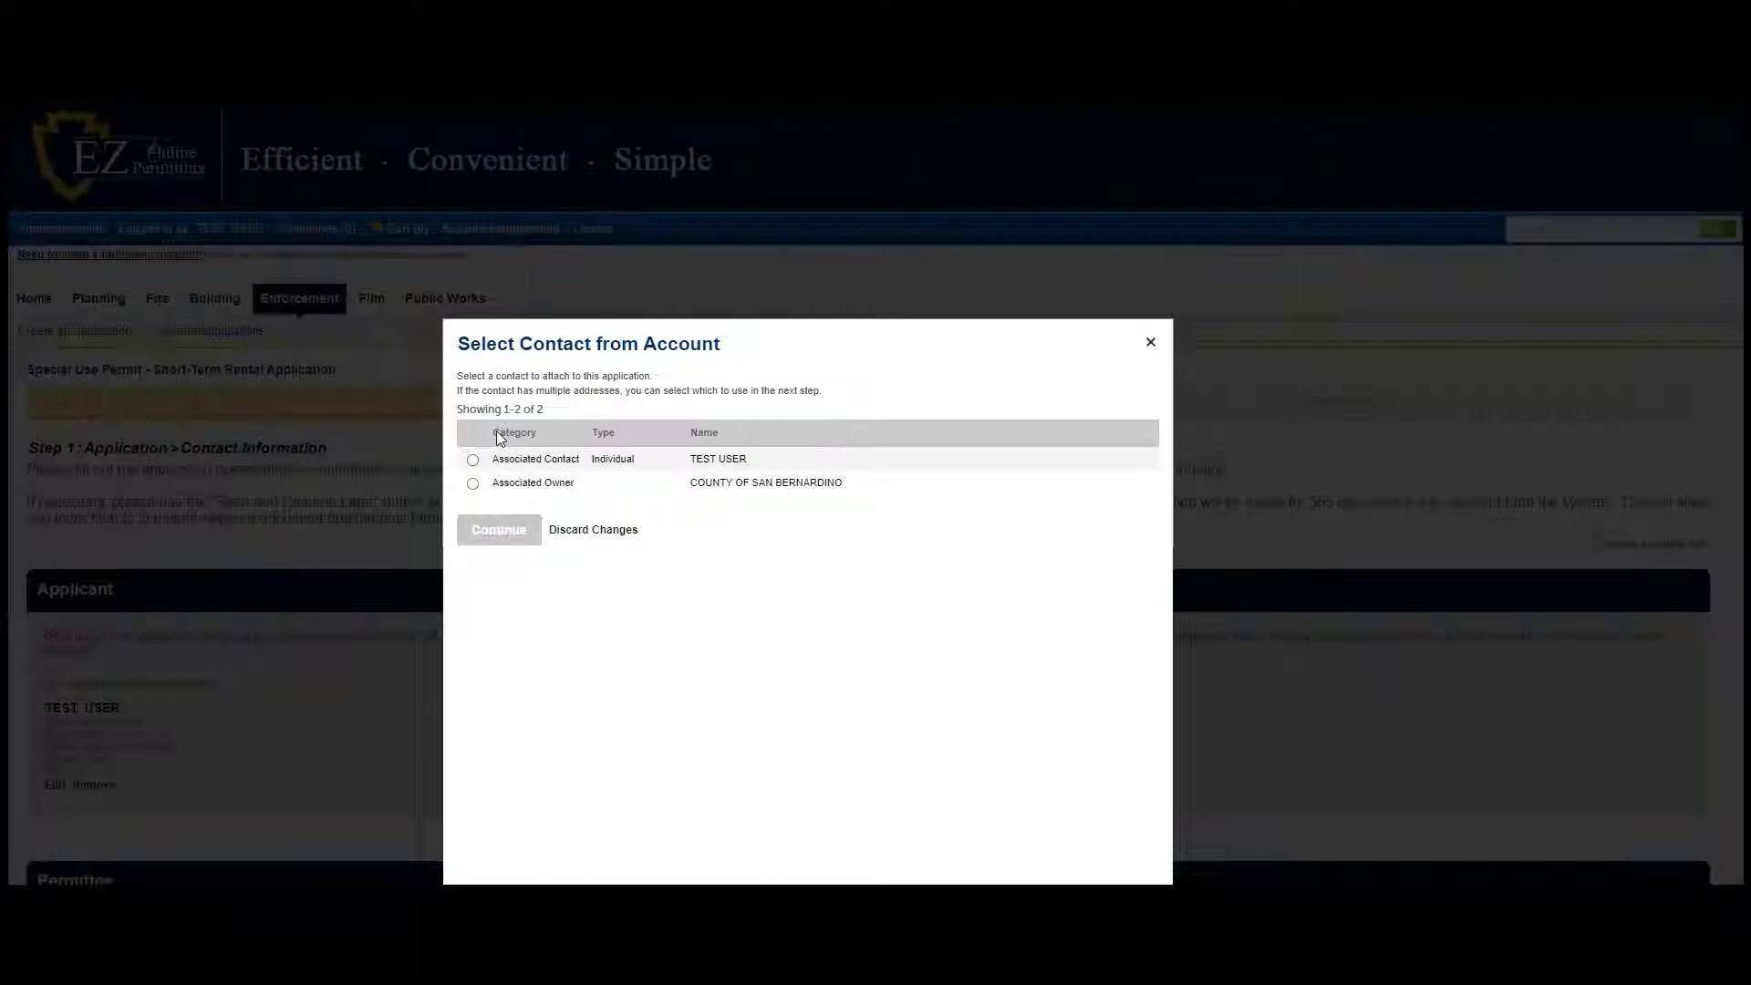
click(472, 460)
click(512, 536)
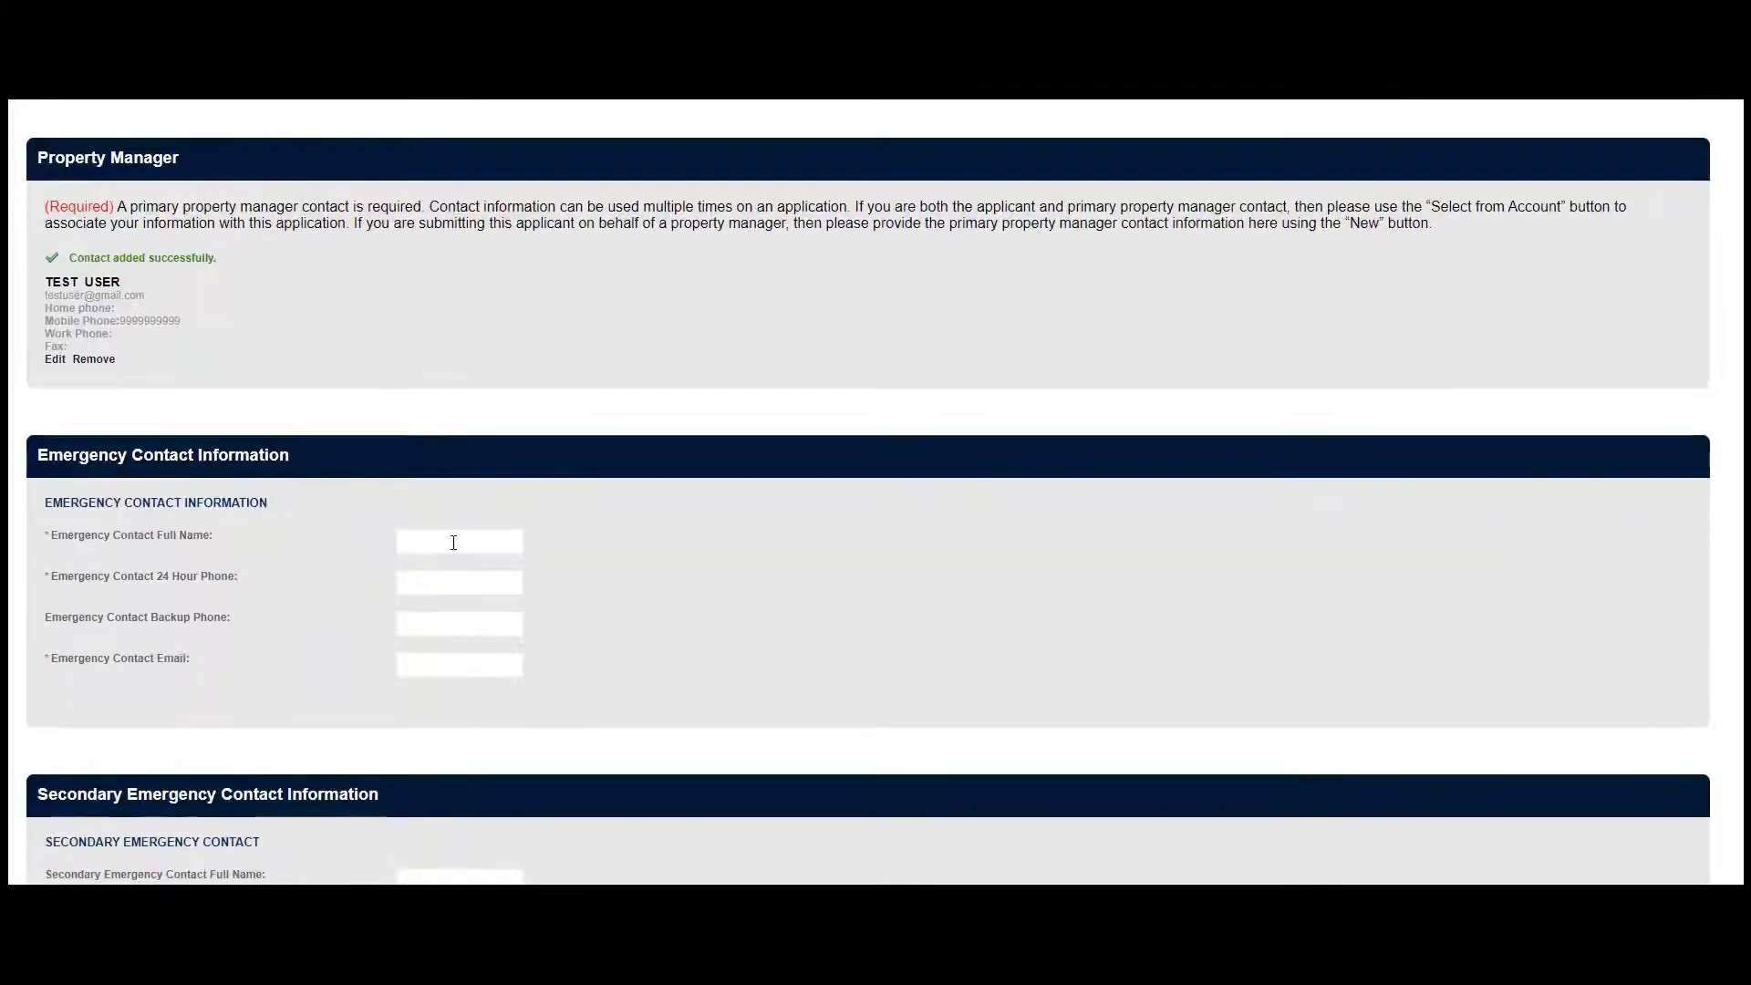
Fill in the emergency contact's name, 24-hour phone and e-mail
click(453, 543)
key(Tab)
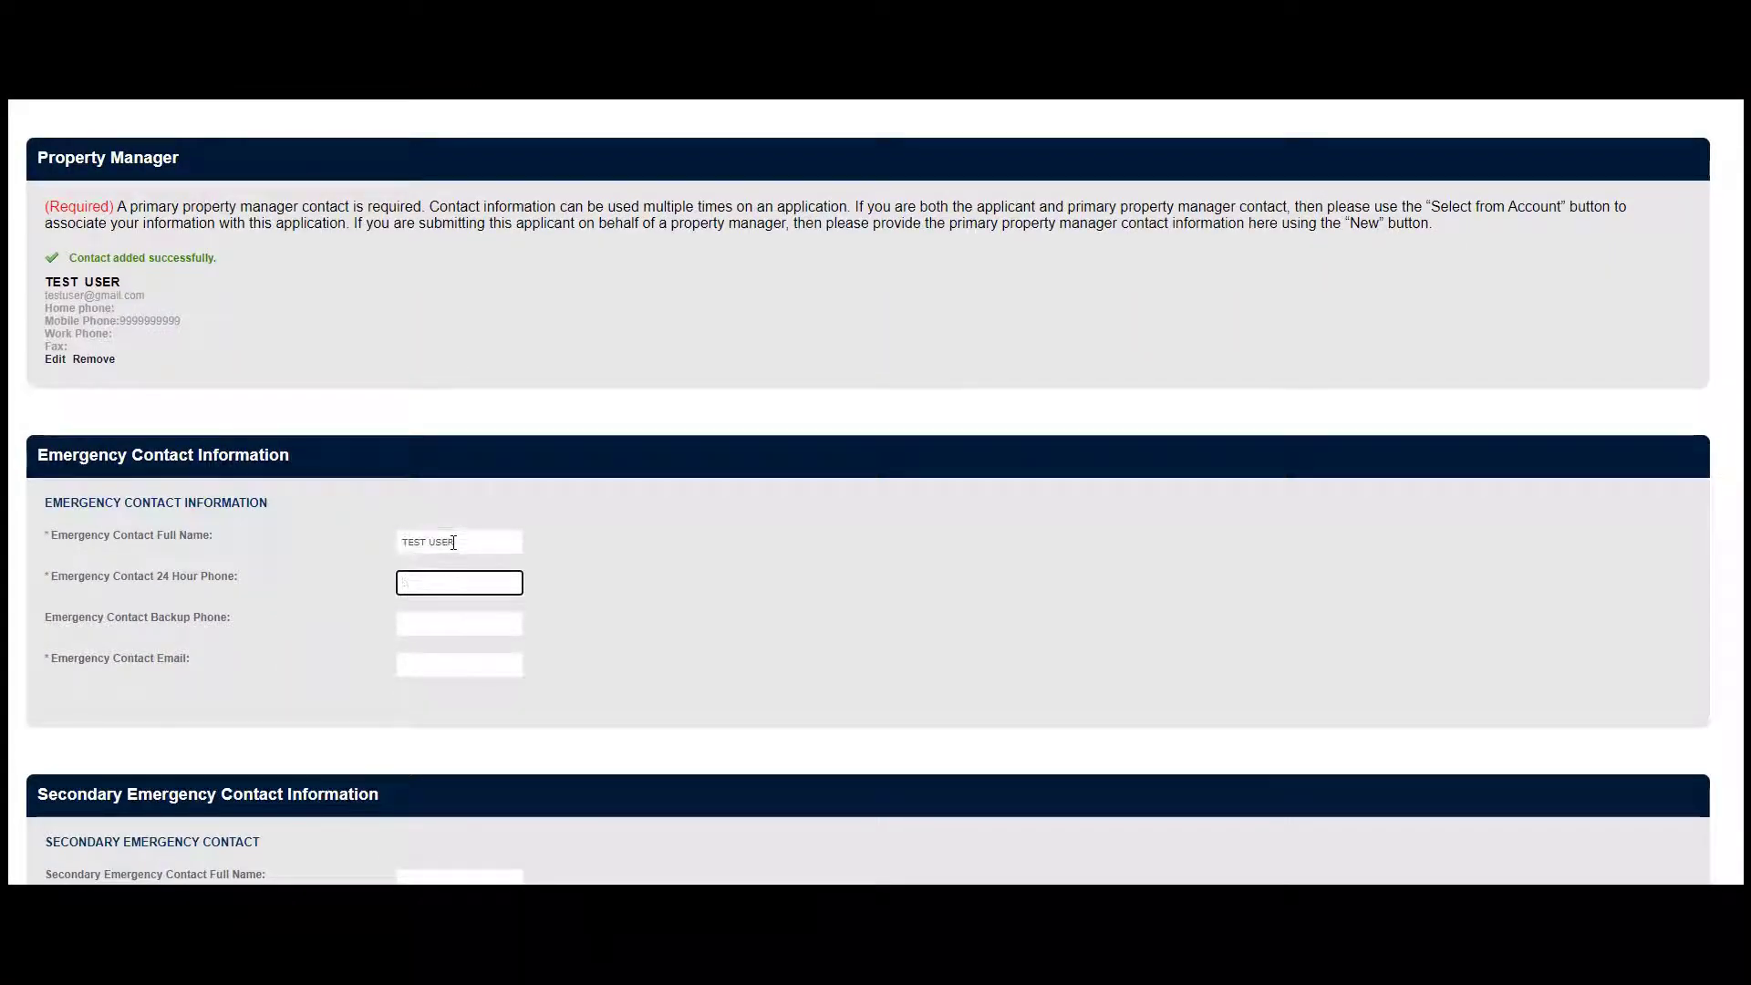
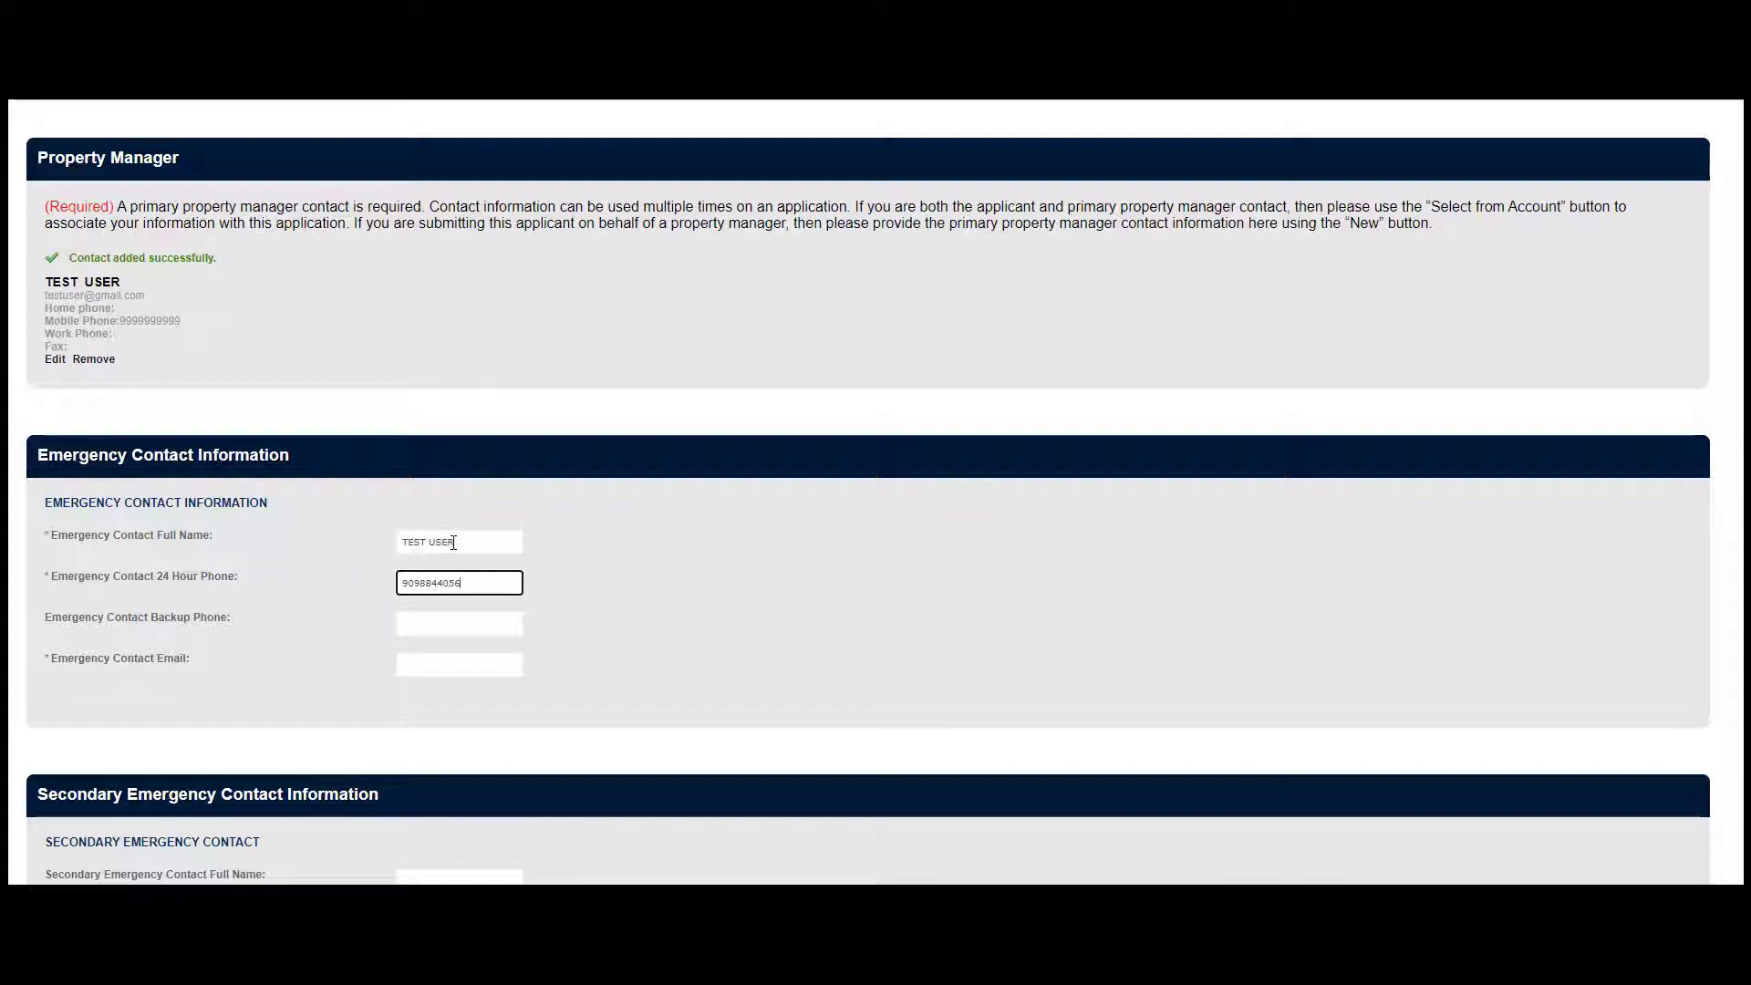
key(Tab)
key(Tab)
text(TESTUSER)
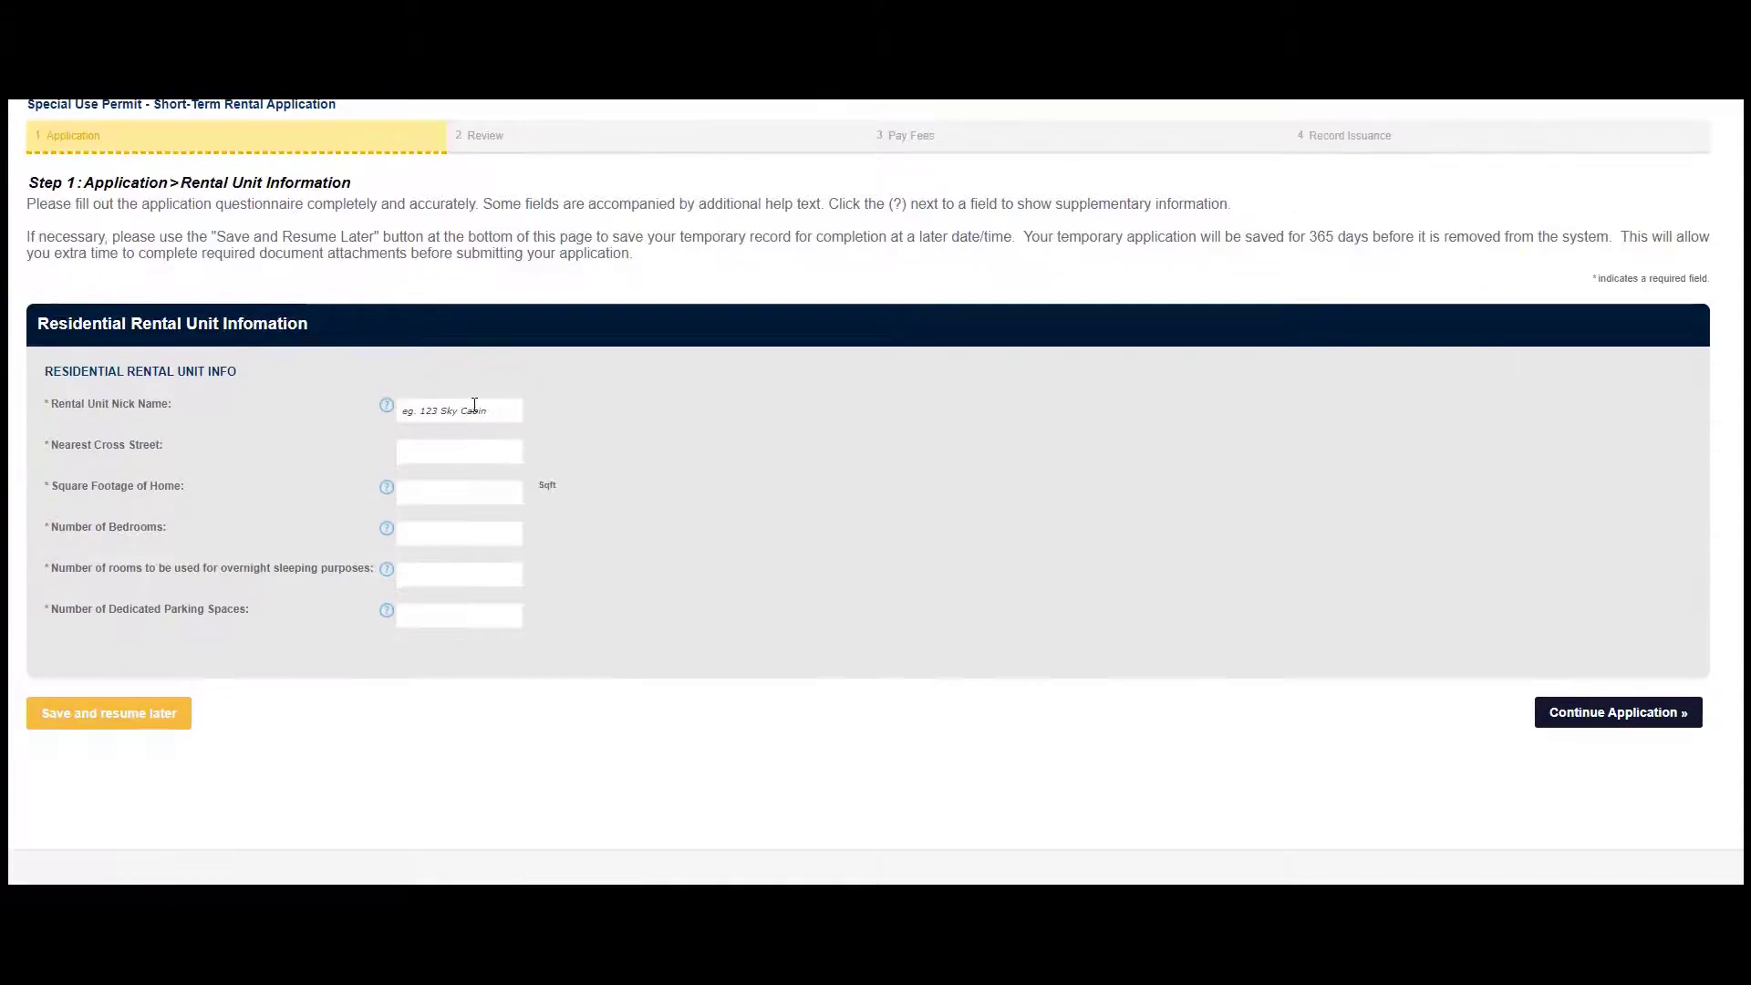
Enter rental unit CABIN near ARROWHEAD AVE: 2000 sq ft, 2 bedrooms, 2 sleeping rooms
click(463, 407)
text(CABIN)
key(Tab)
text(ARROWHEAD AVE)
key(Tab)
key(Tab)
text(2000)
key(Tab)
key(Tab)
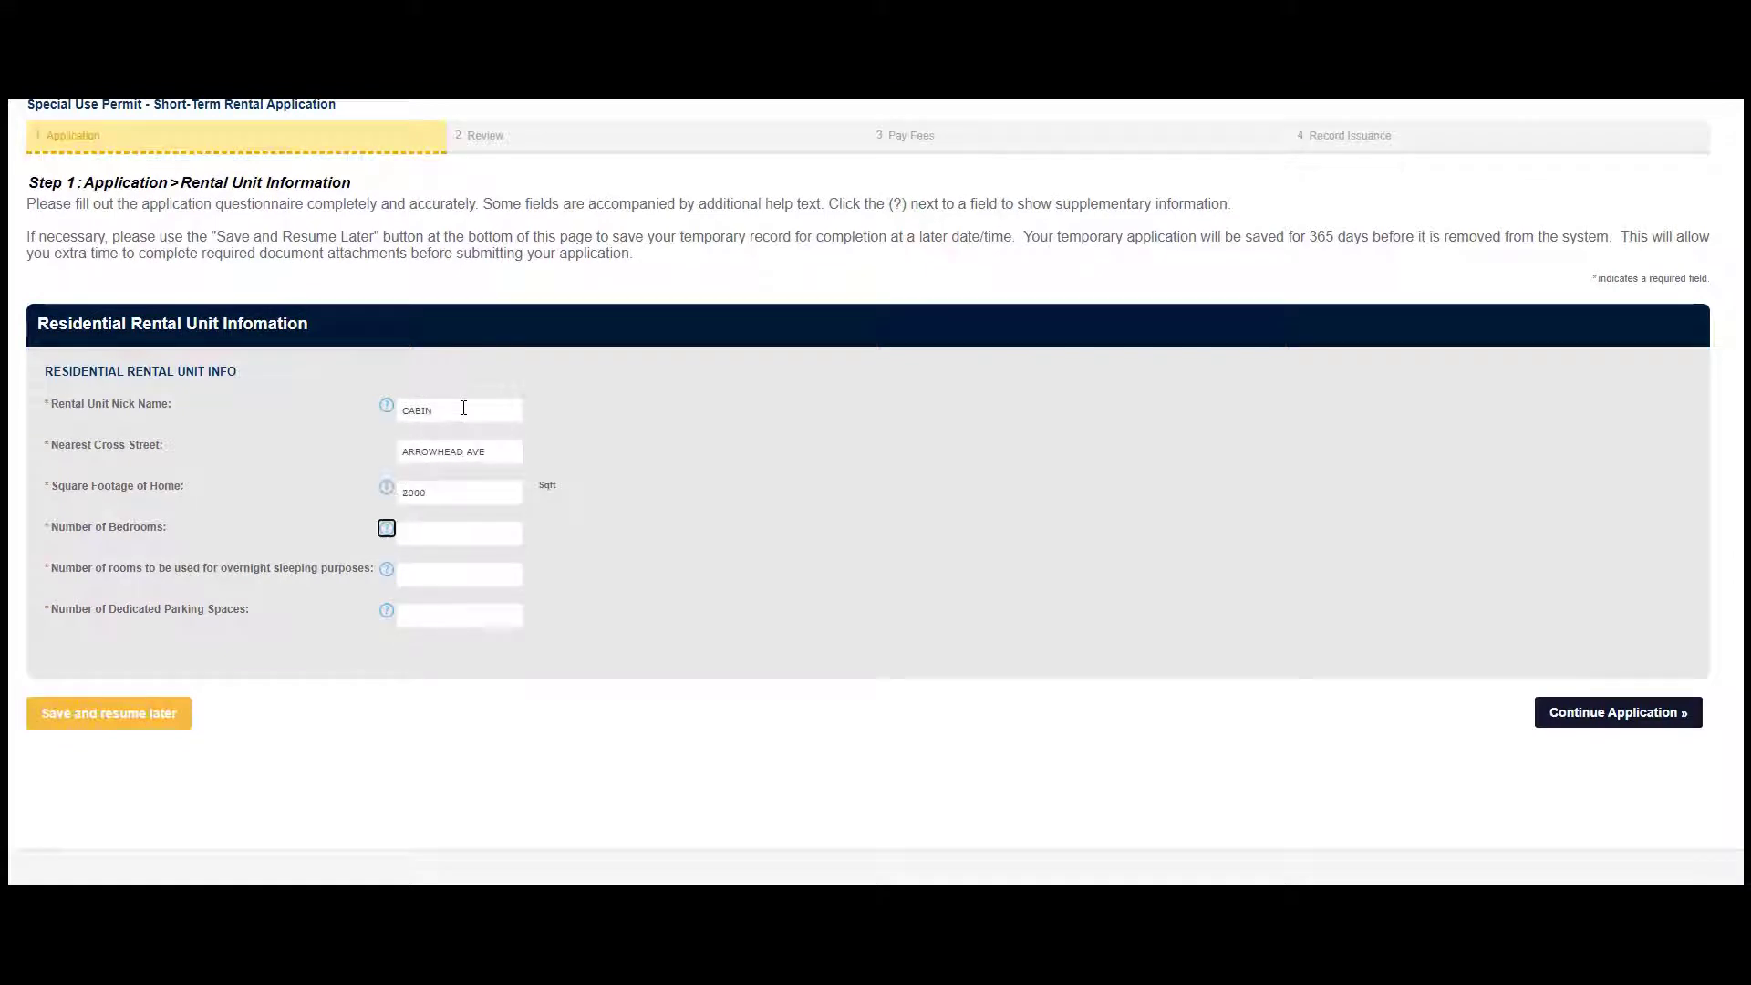
text(2)
key(Tab)
key(Tab)
text(2)
key(Tab)
key(Tab)
text(2)
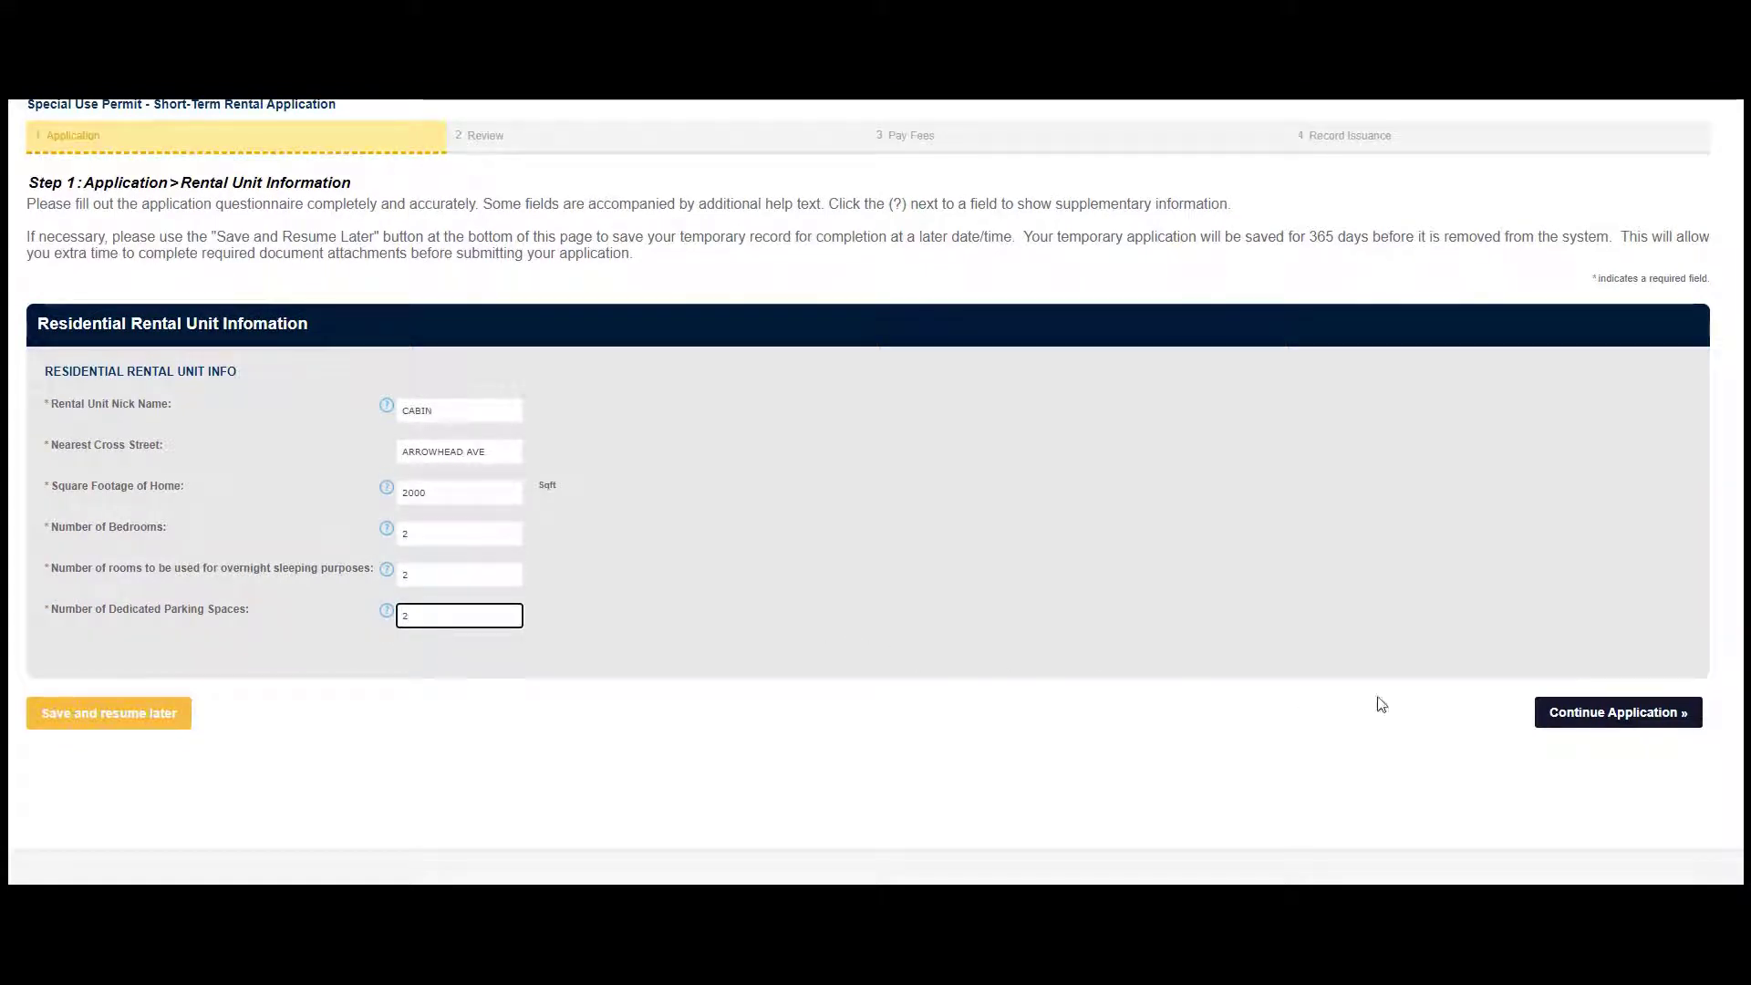
click(1585, 716)
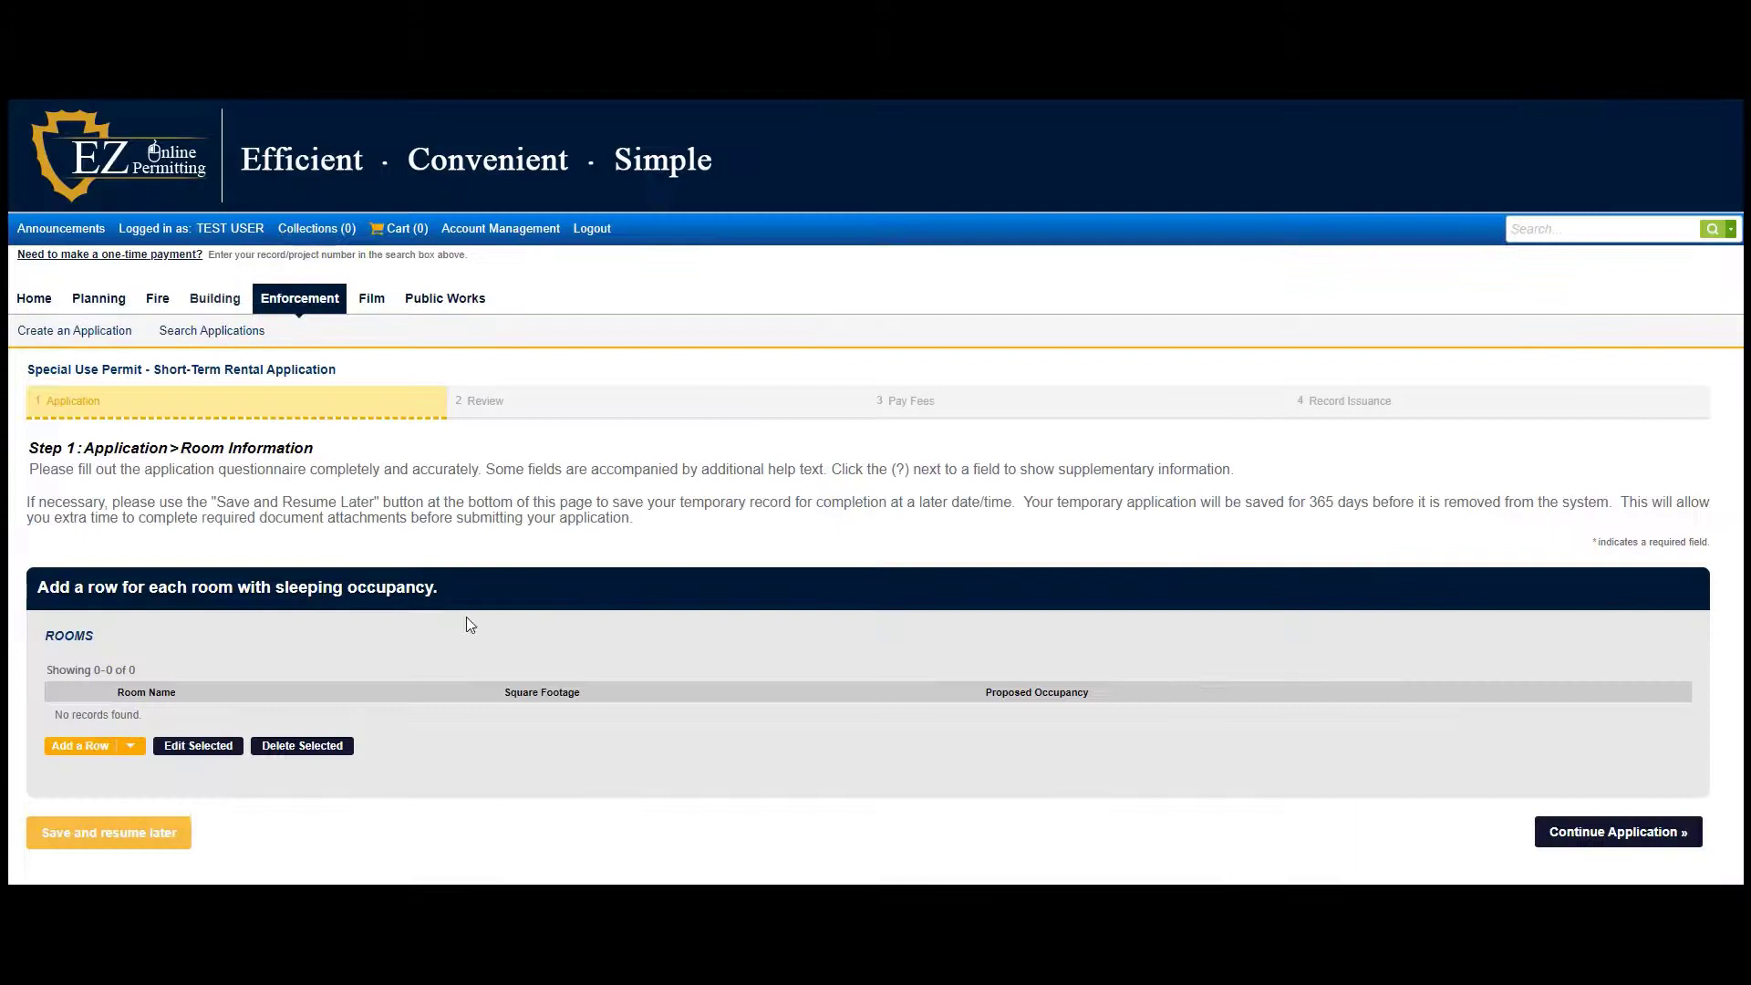
Add Bedroom 1 and Bedroom 2 as rooms, each 120 sq ft with occupancy 2
scroll(467, 617, down, 2)
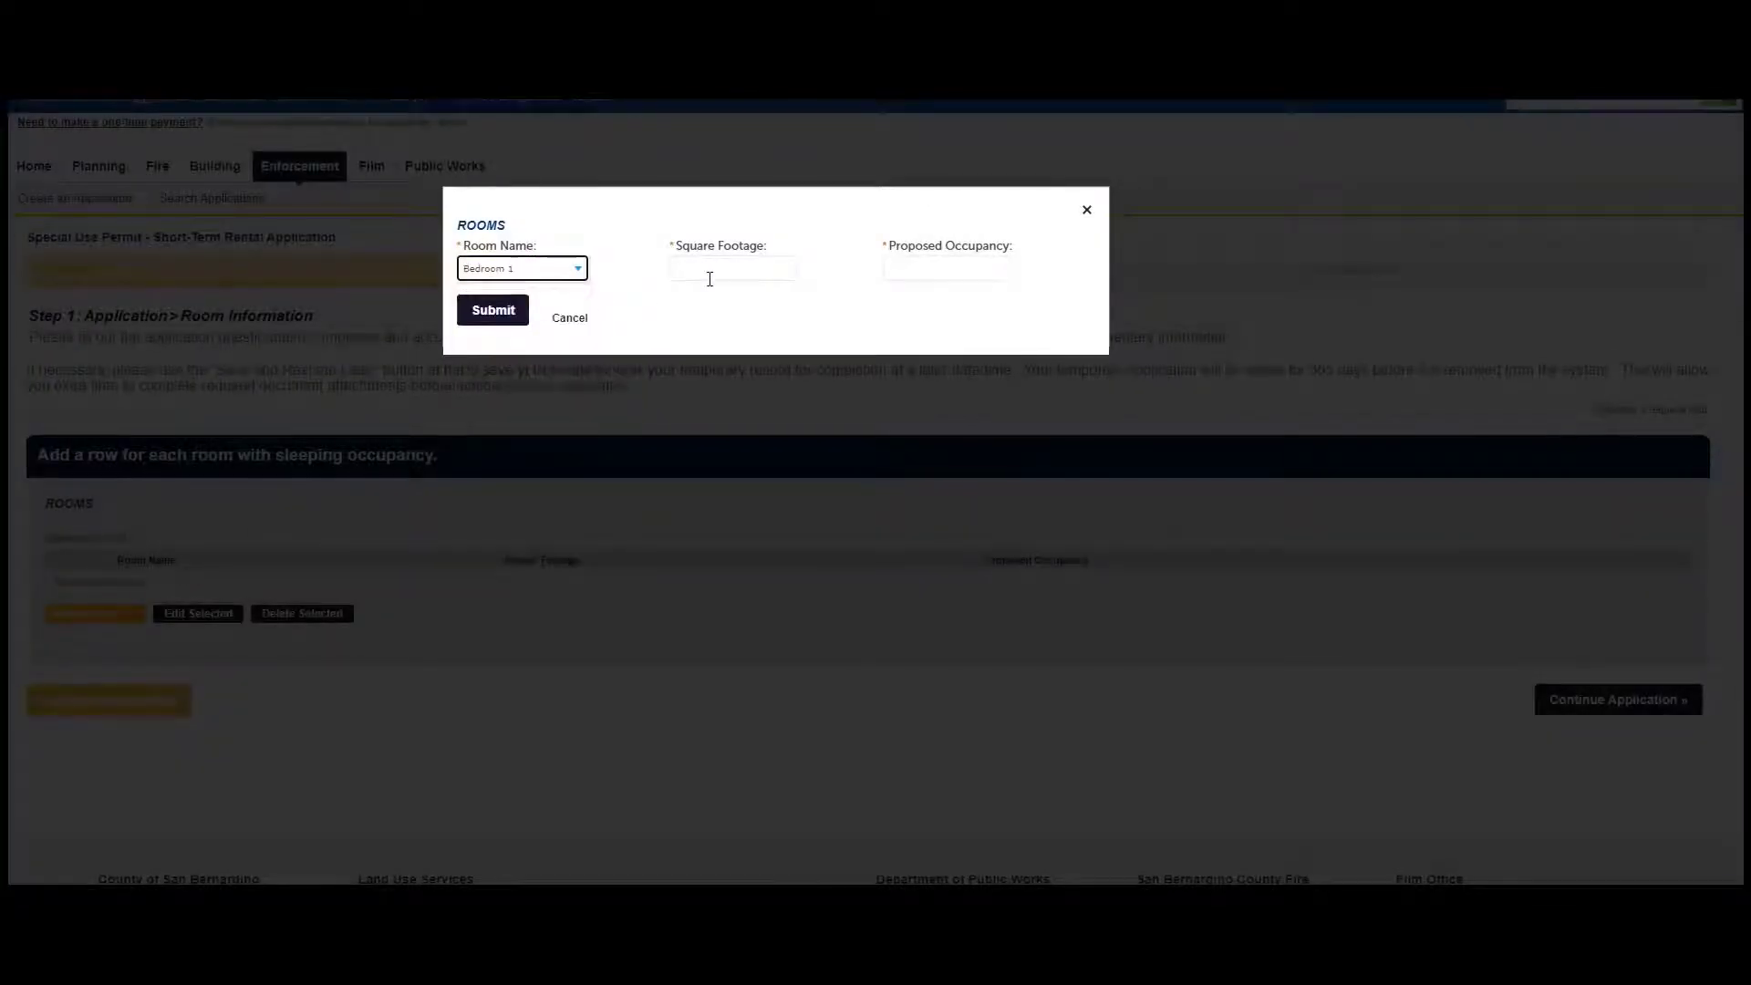
click(720, 275)
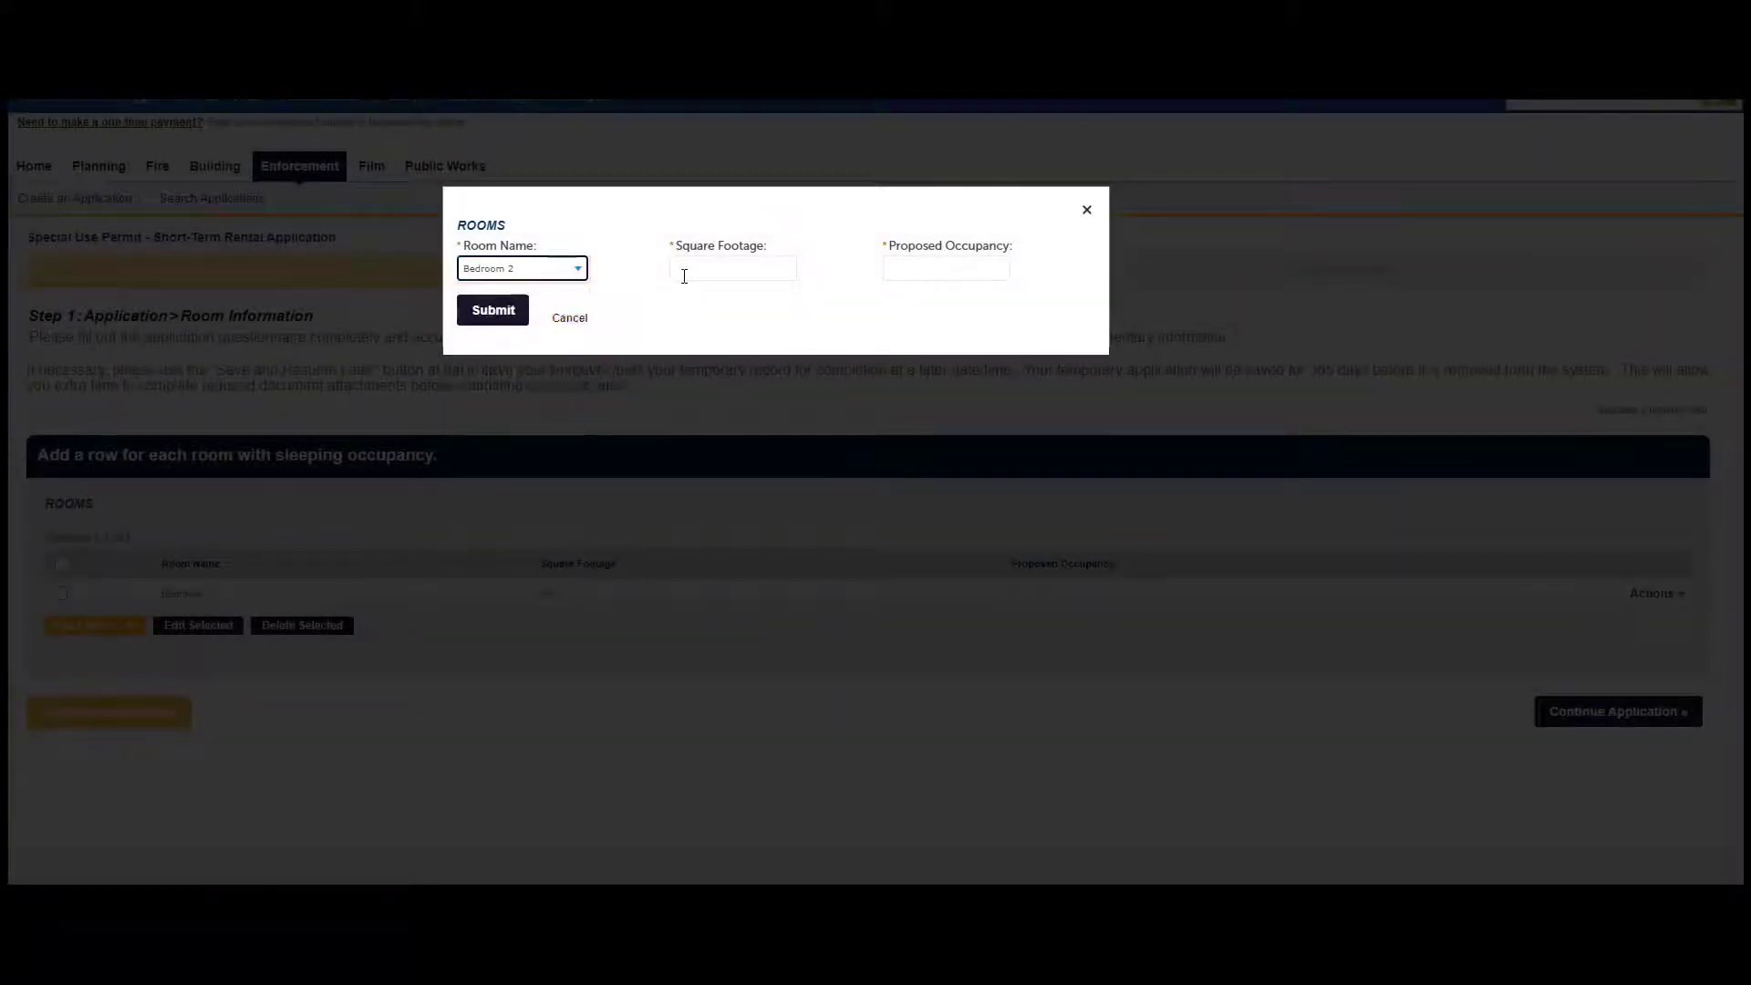
click(736, 268)
key(Tab)
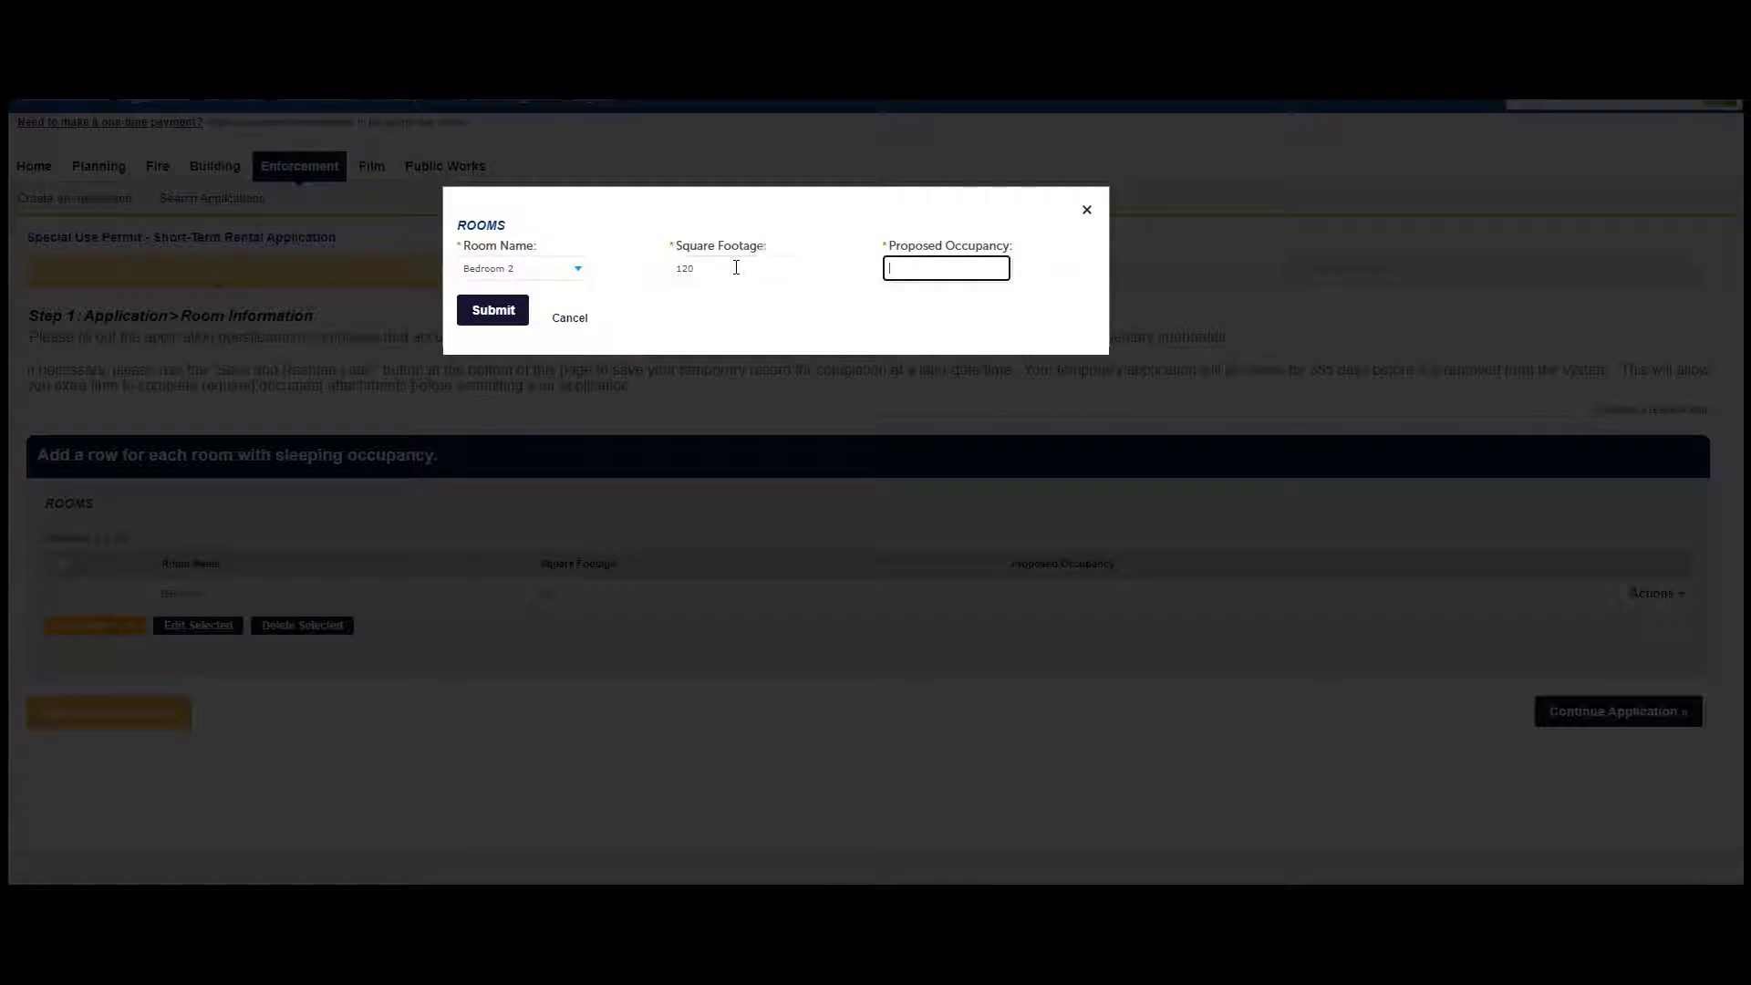
text(2)
click(501, 314)
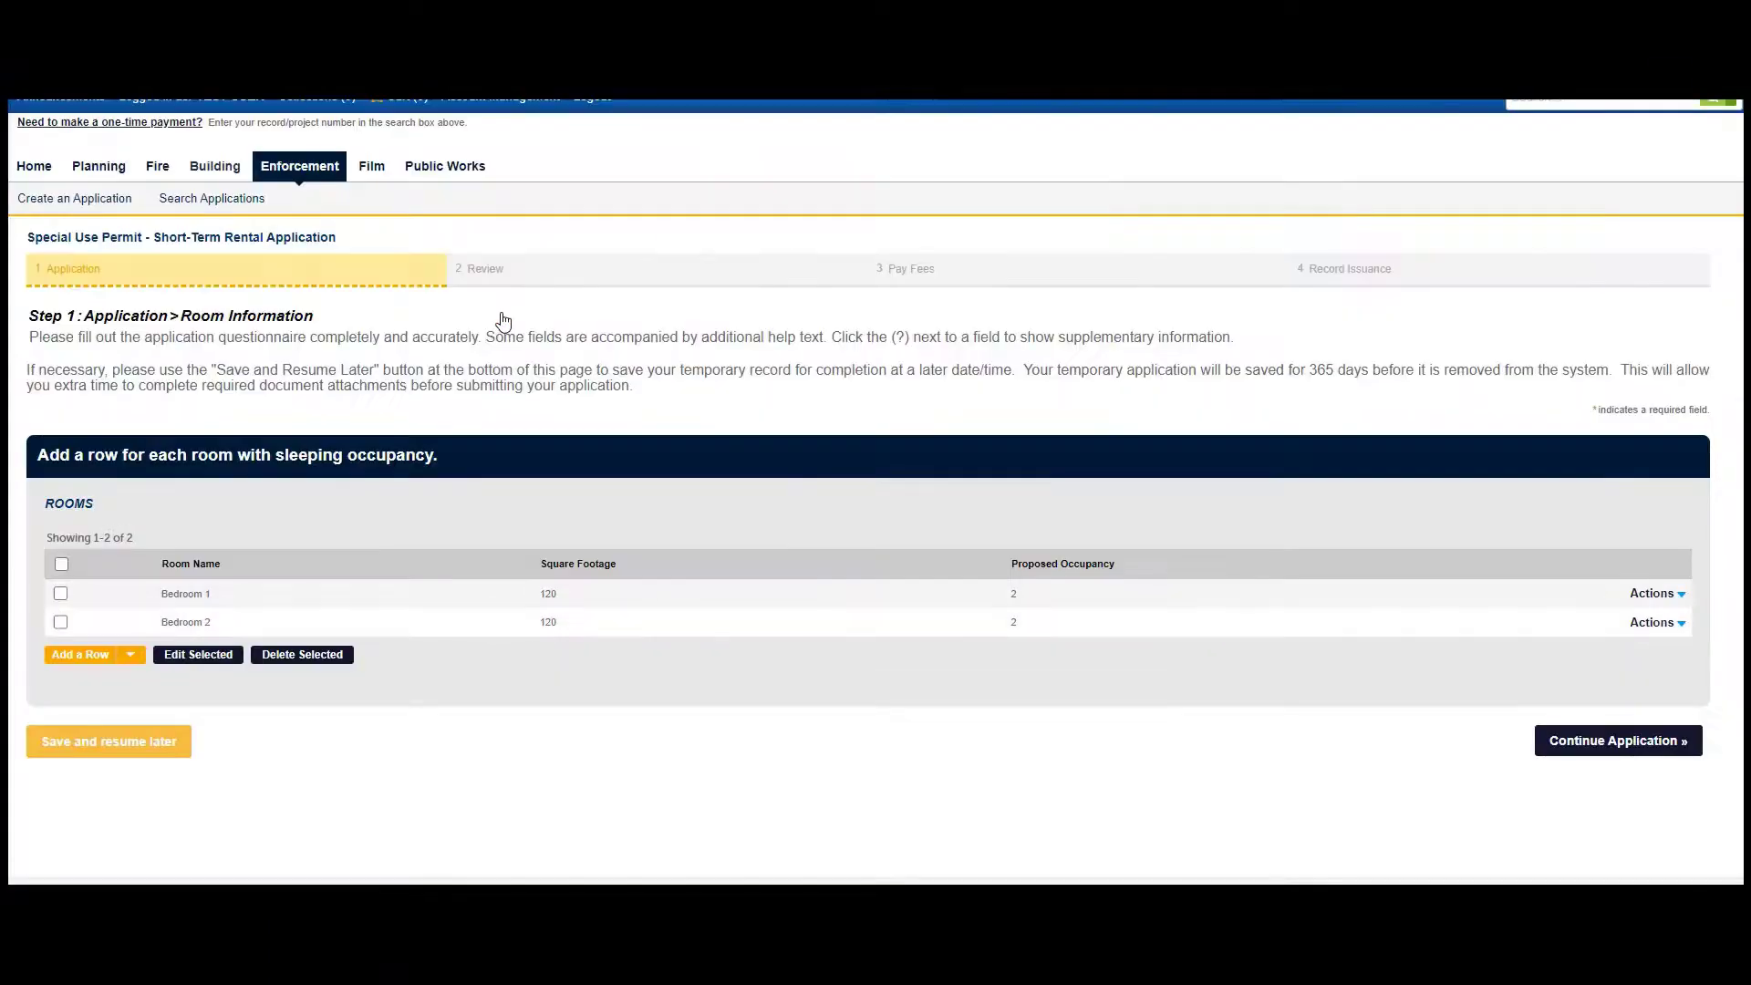
Advance to the Document Attachment step and view the empty attachments table
click(1631, 757)
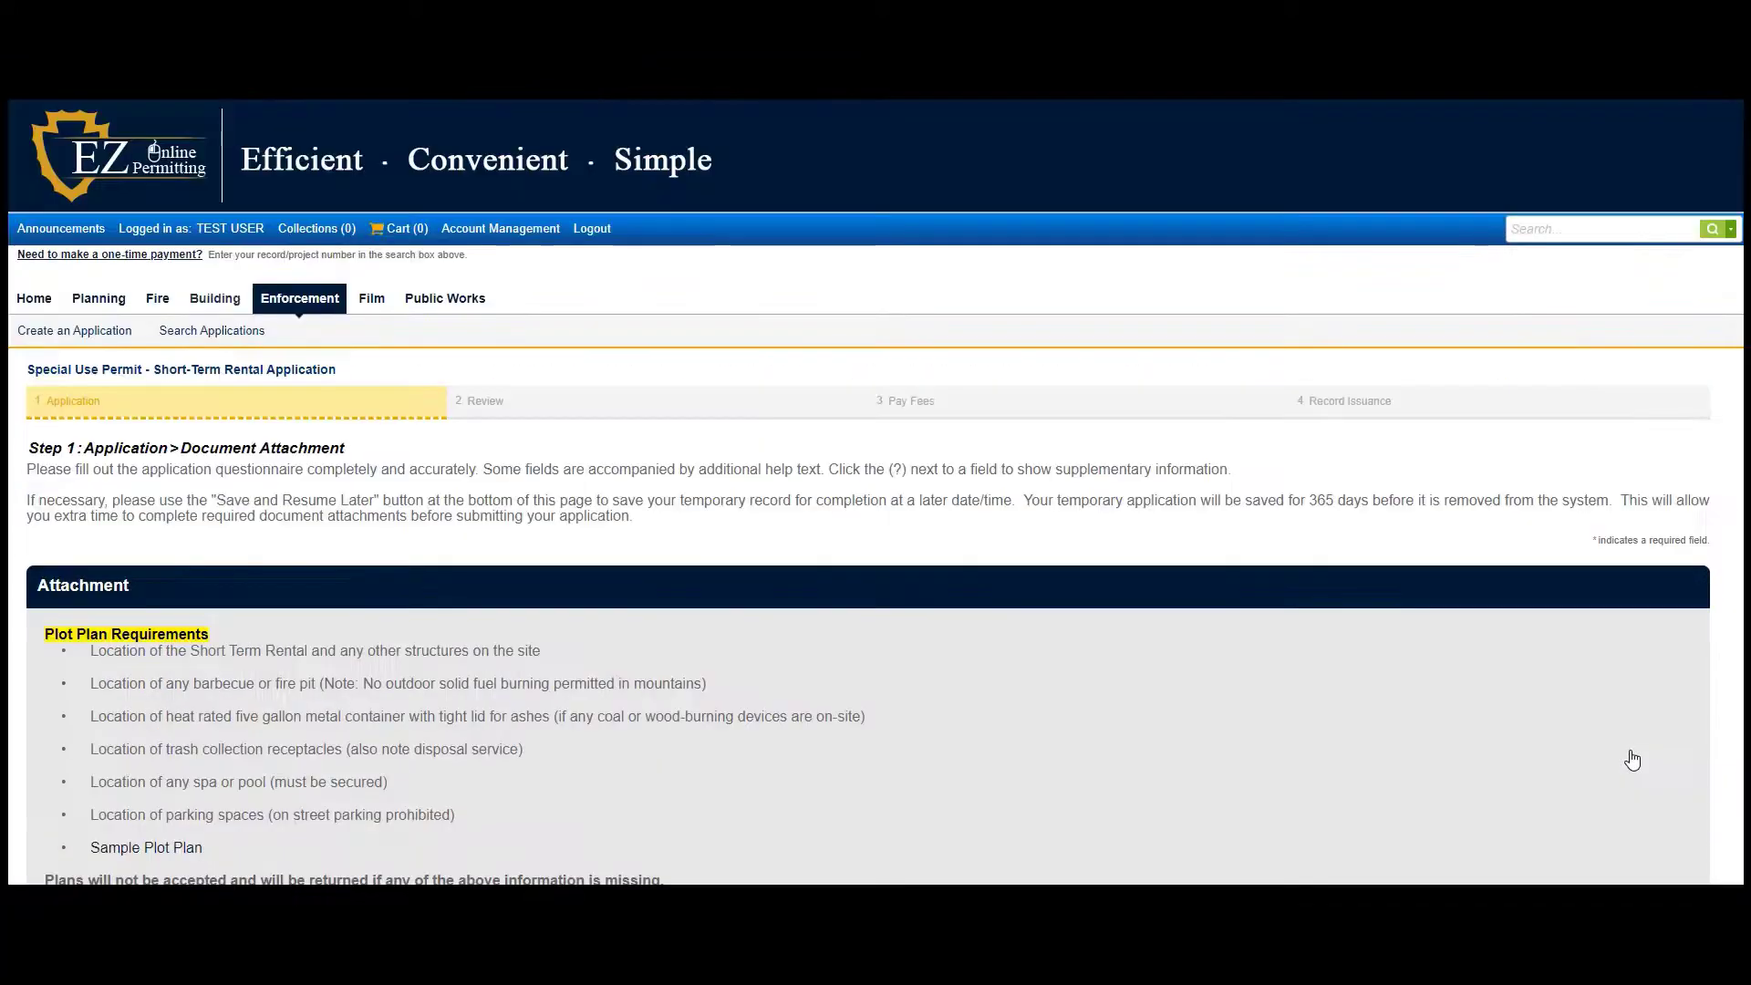
scroll(751, 669, down, 4)
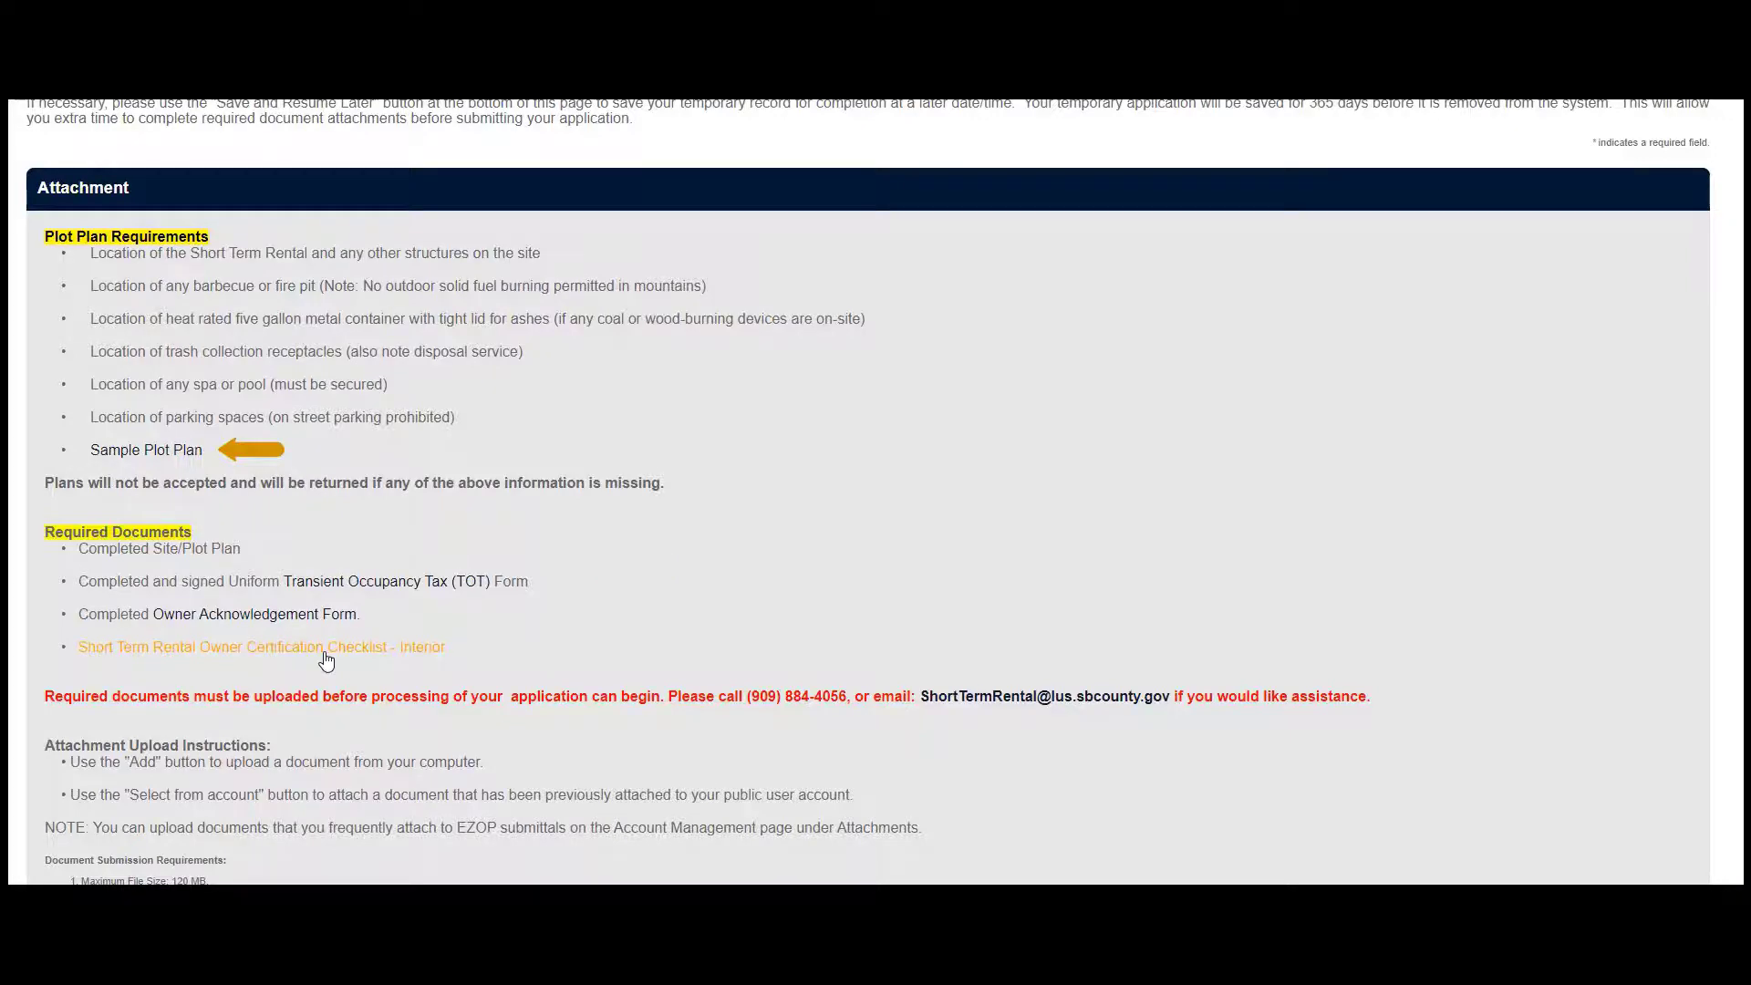
scroll(327, 658, down, 3)
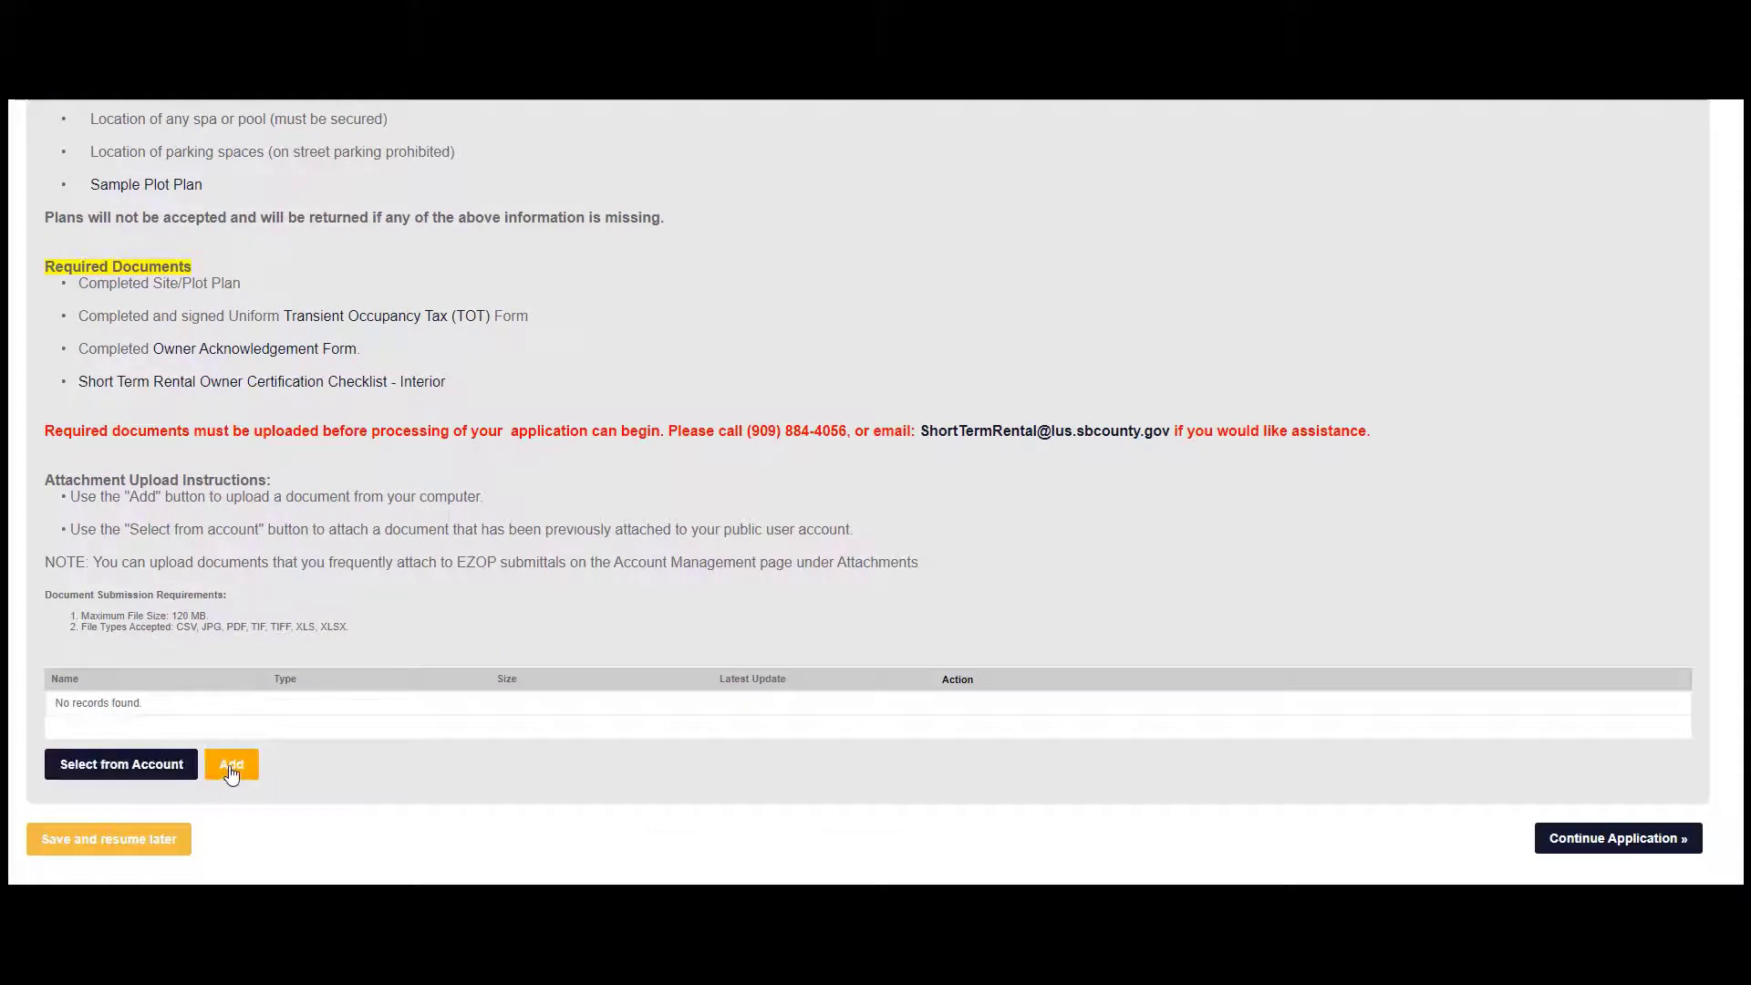
Upload all four PDFs from the EZOP Attachments folder
click(231, 766)
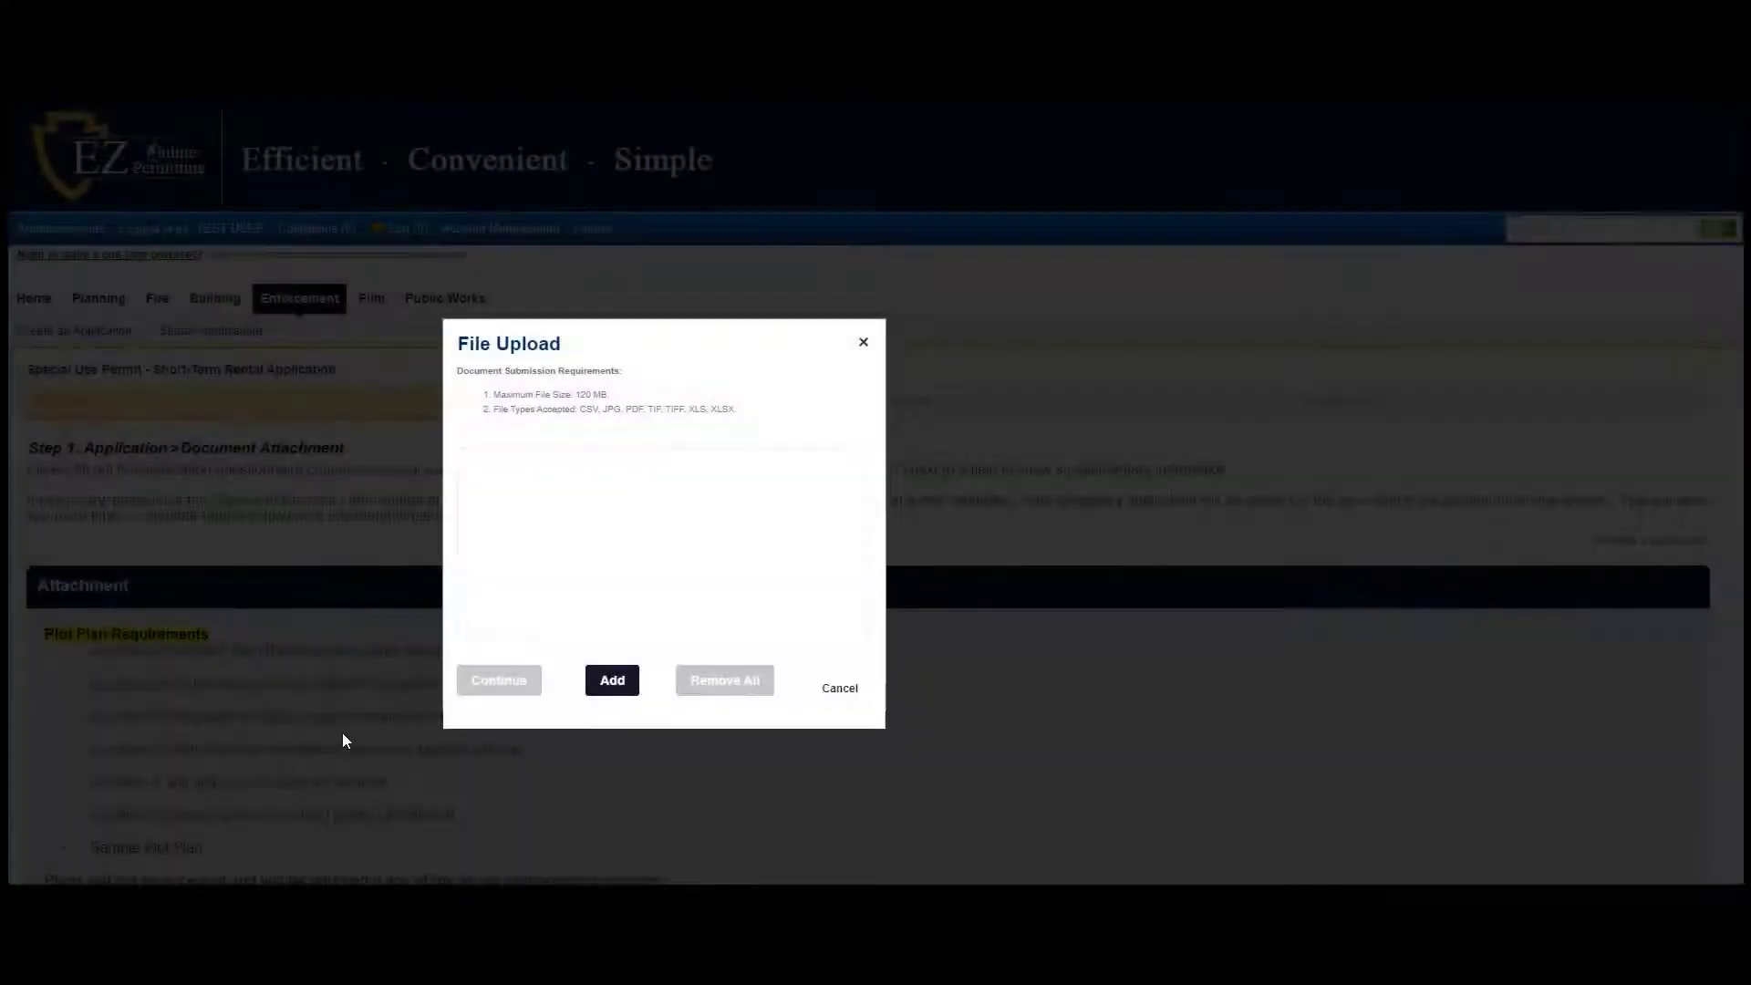
click(604, 686)
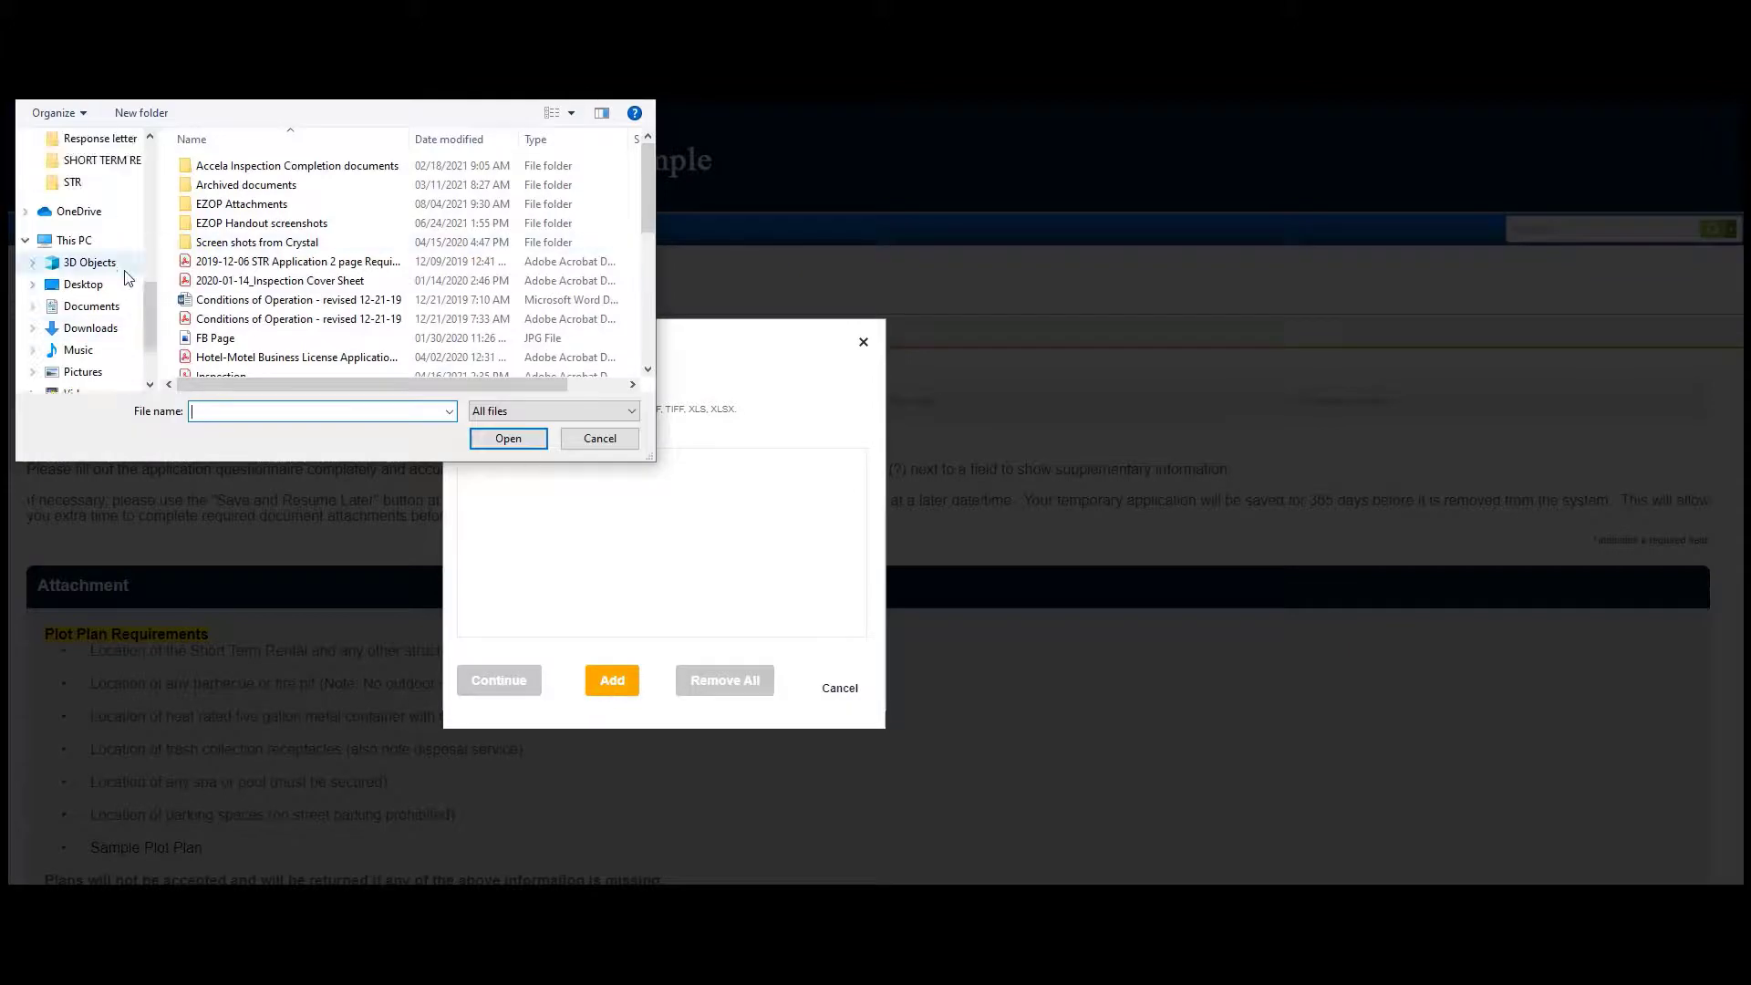
drag(149, 315, 148, 109)
click(91, 306)
click(236, 224)
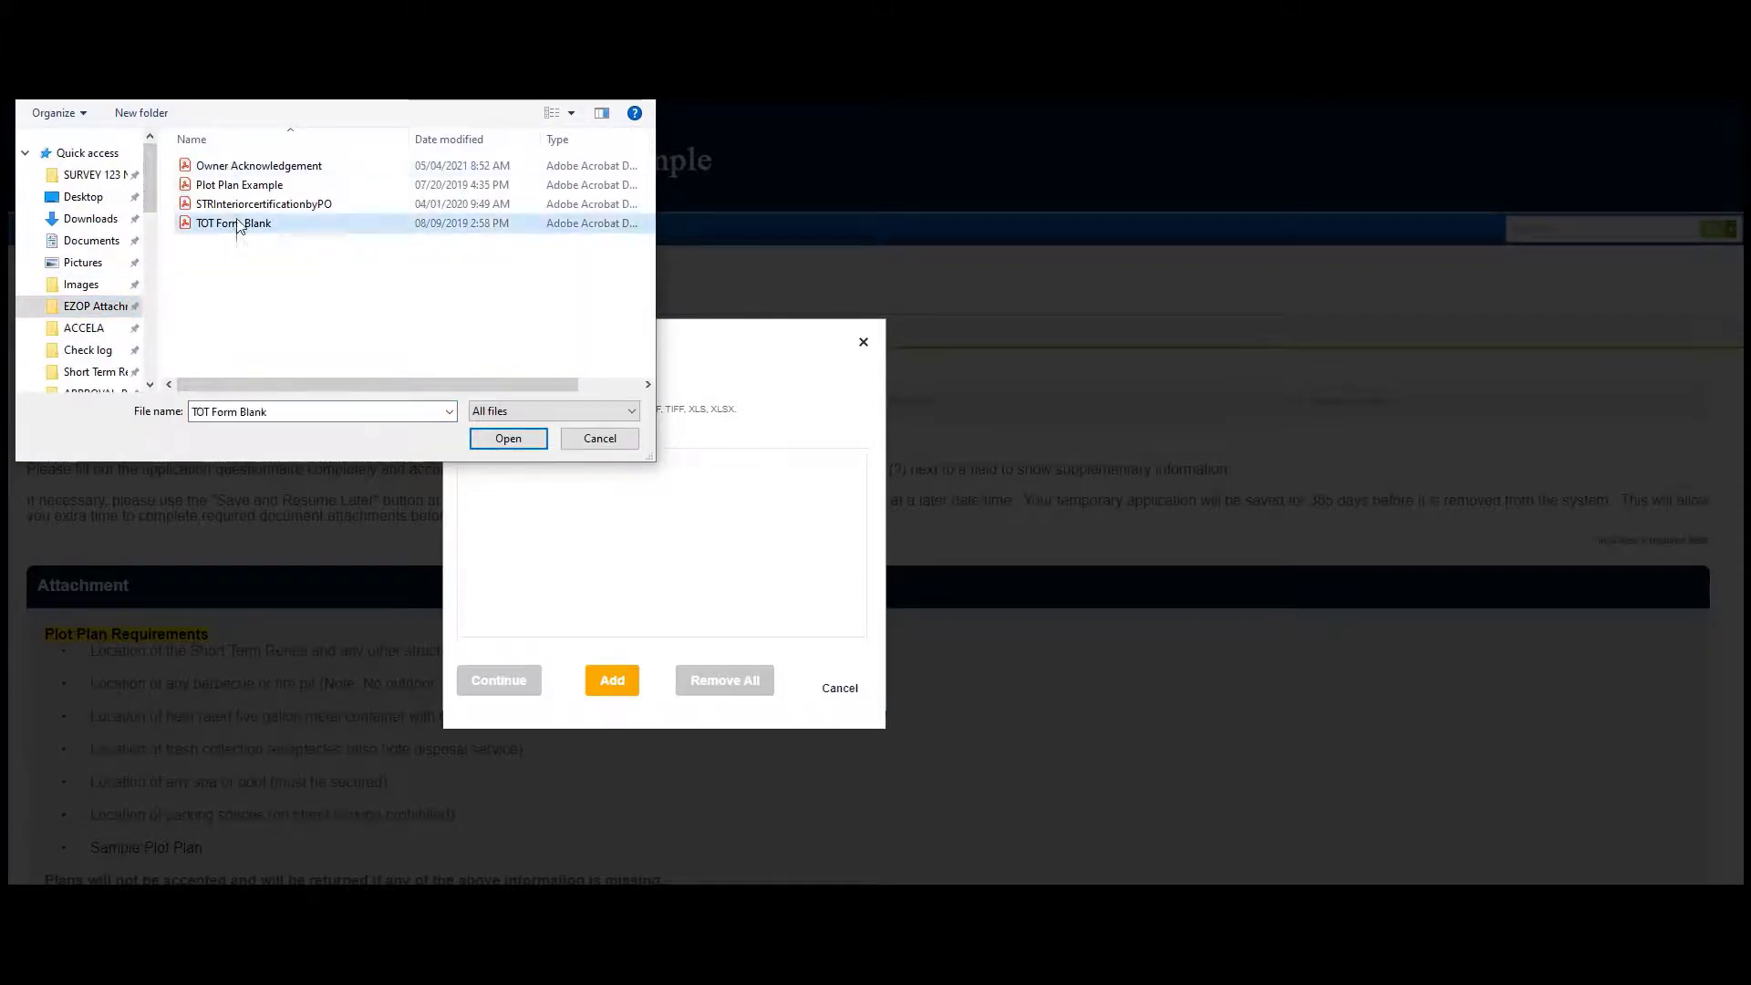
shift+click(239, 165)
click(508, 438)
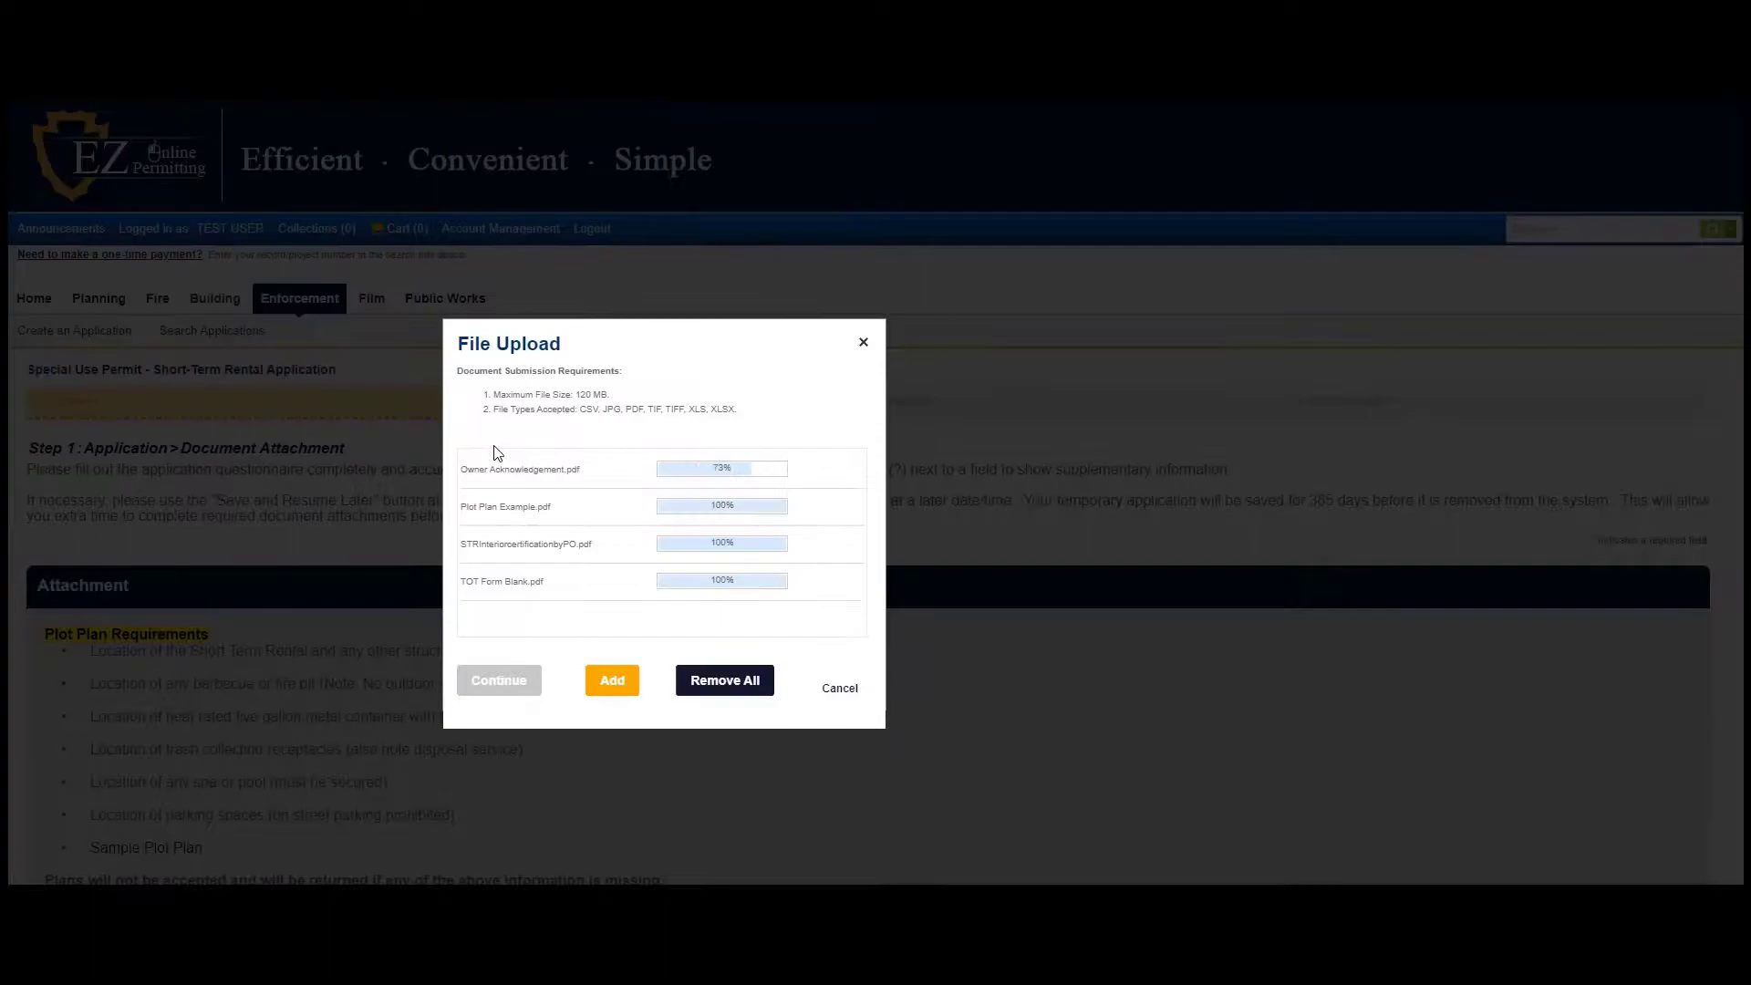
click(508, 681)
Set TOT Form Blank's type to Transient Occupancy Tax (TOT) and save the attachments
scroll(365, 593, down, 1)
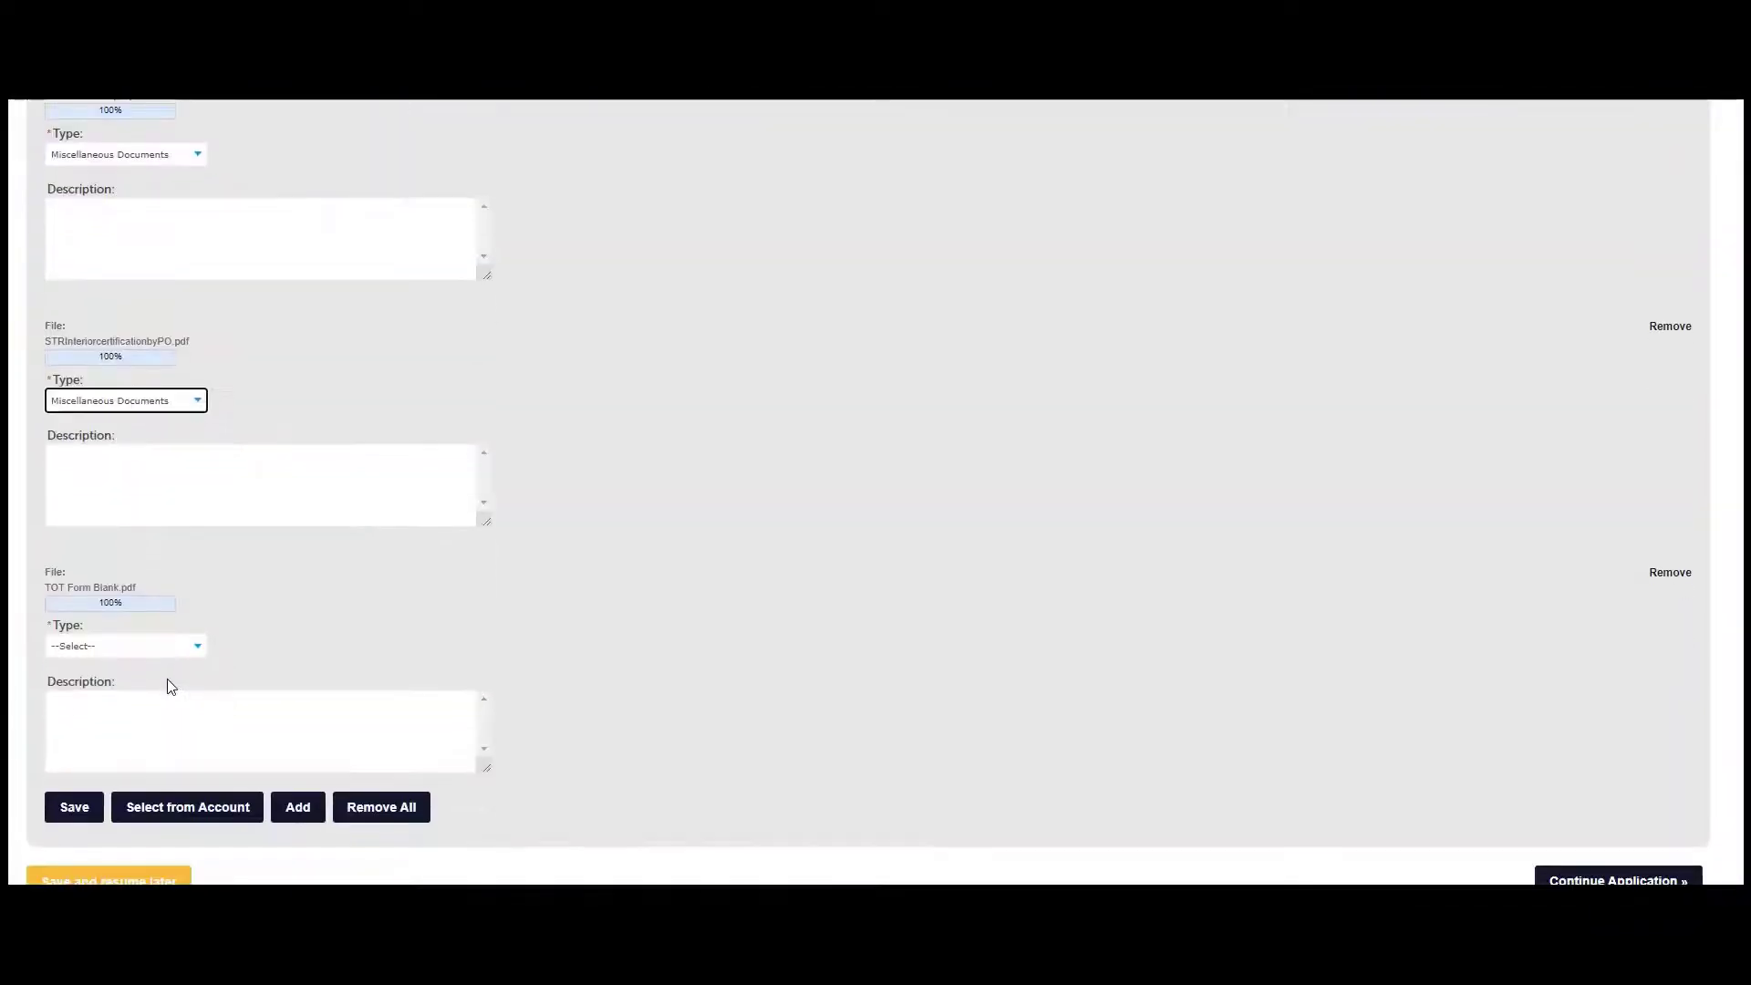
scroll(168, 687, down, 2)
click(141, 518)
click(144, 599)
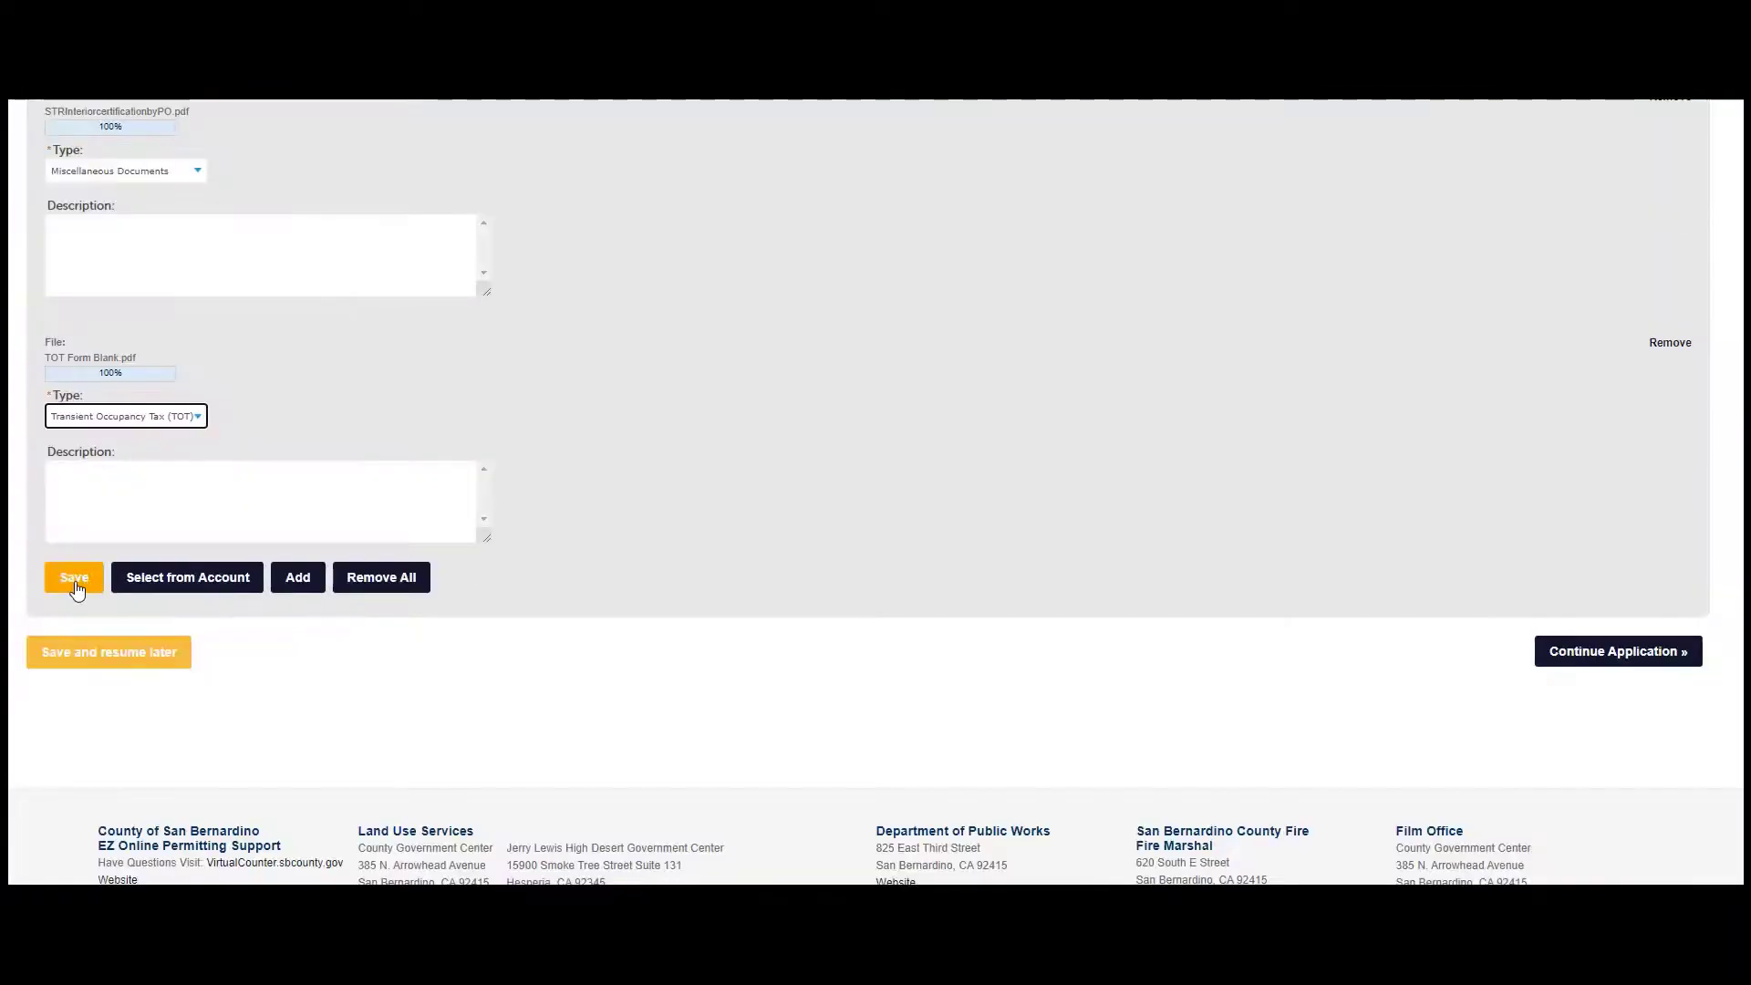
click(75, 578)
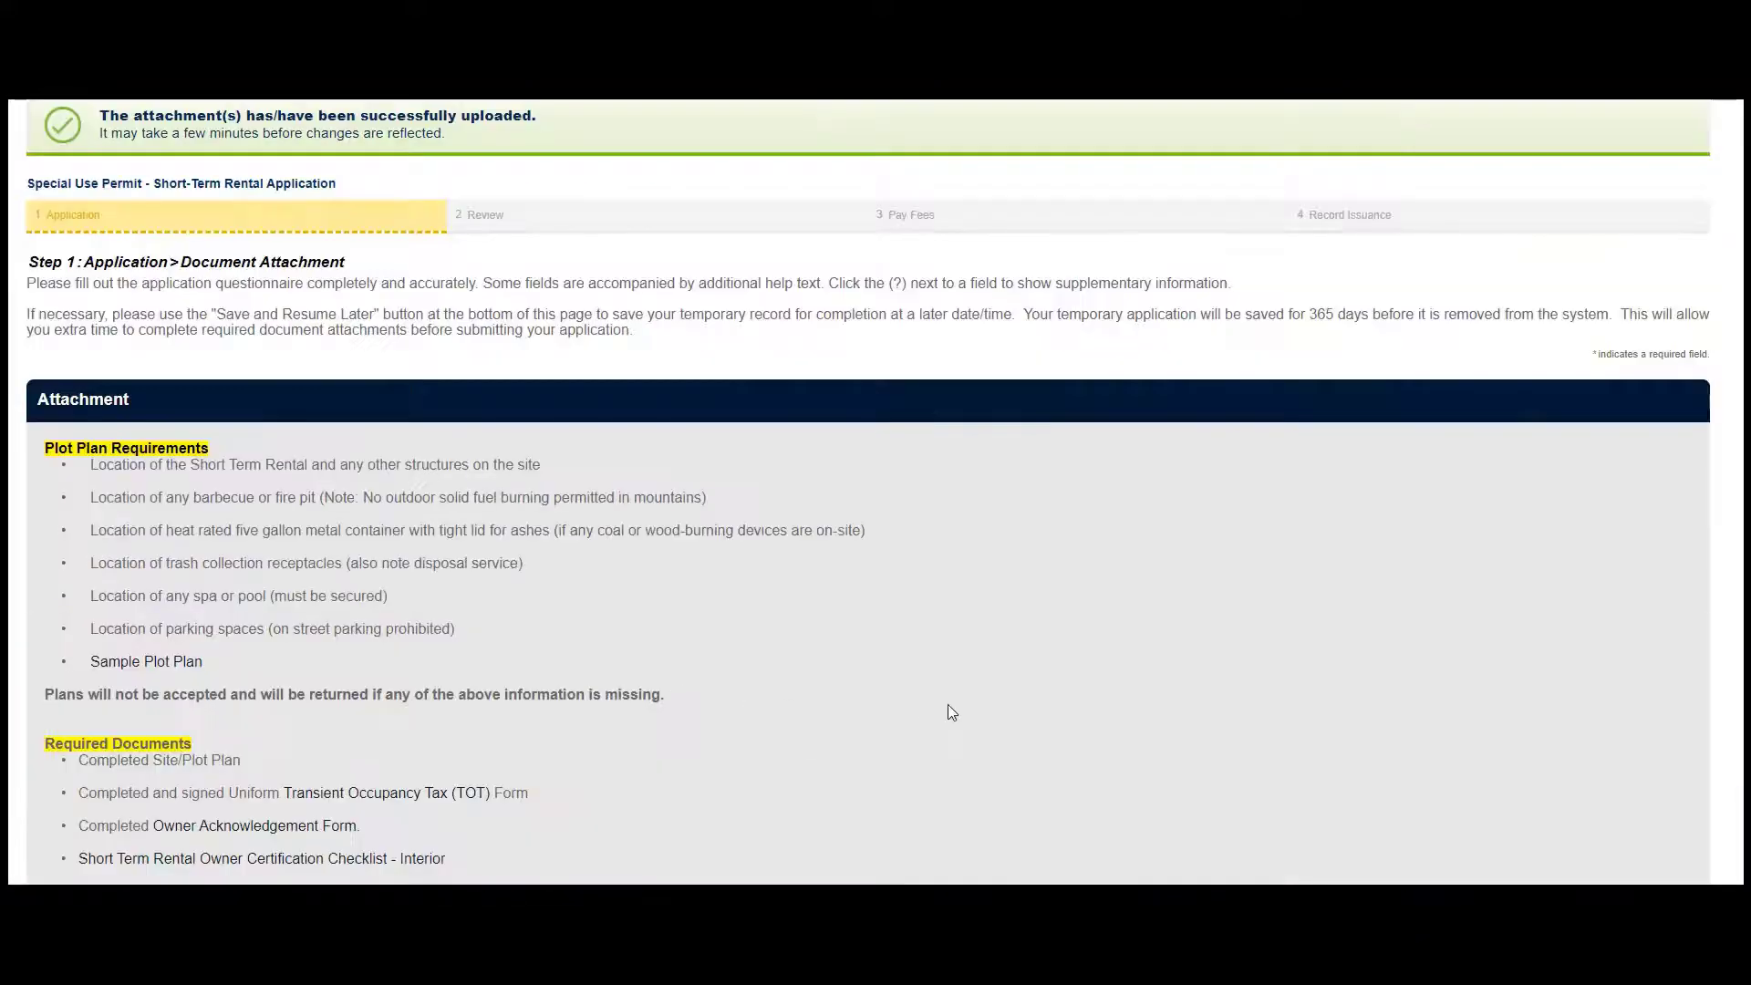
Go to the Review step, agree to the certification statement, and submit the application
scroll(1388, 707, down, 5)
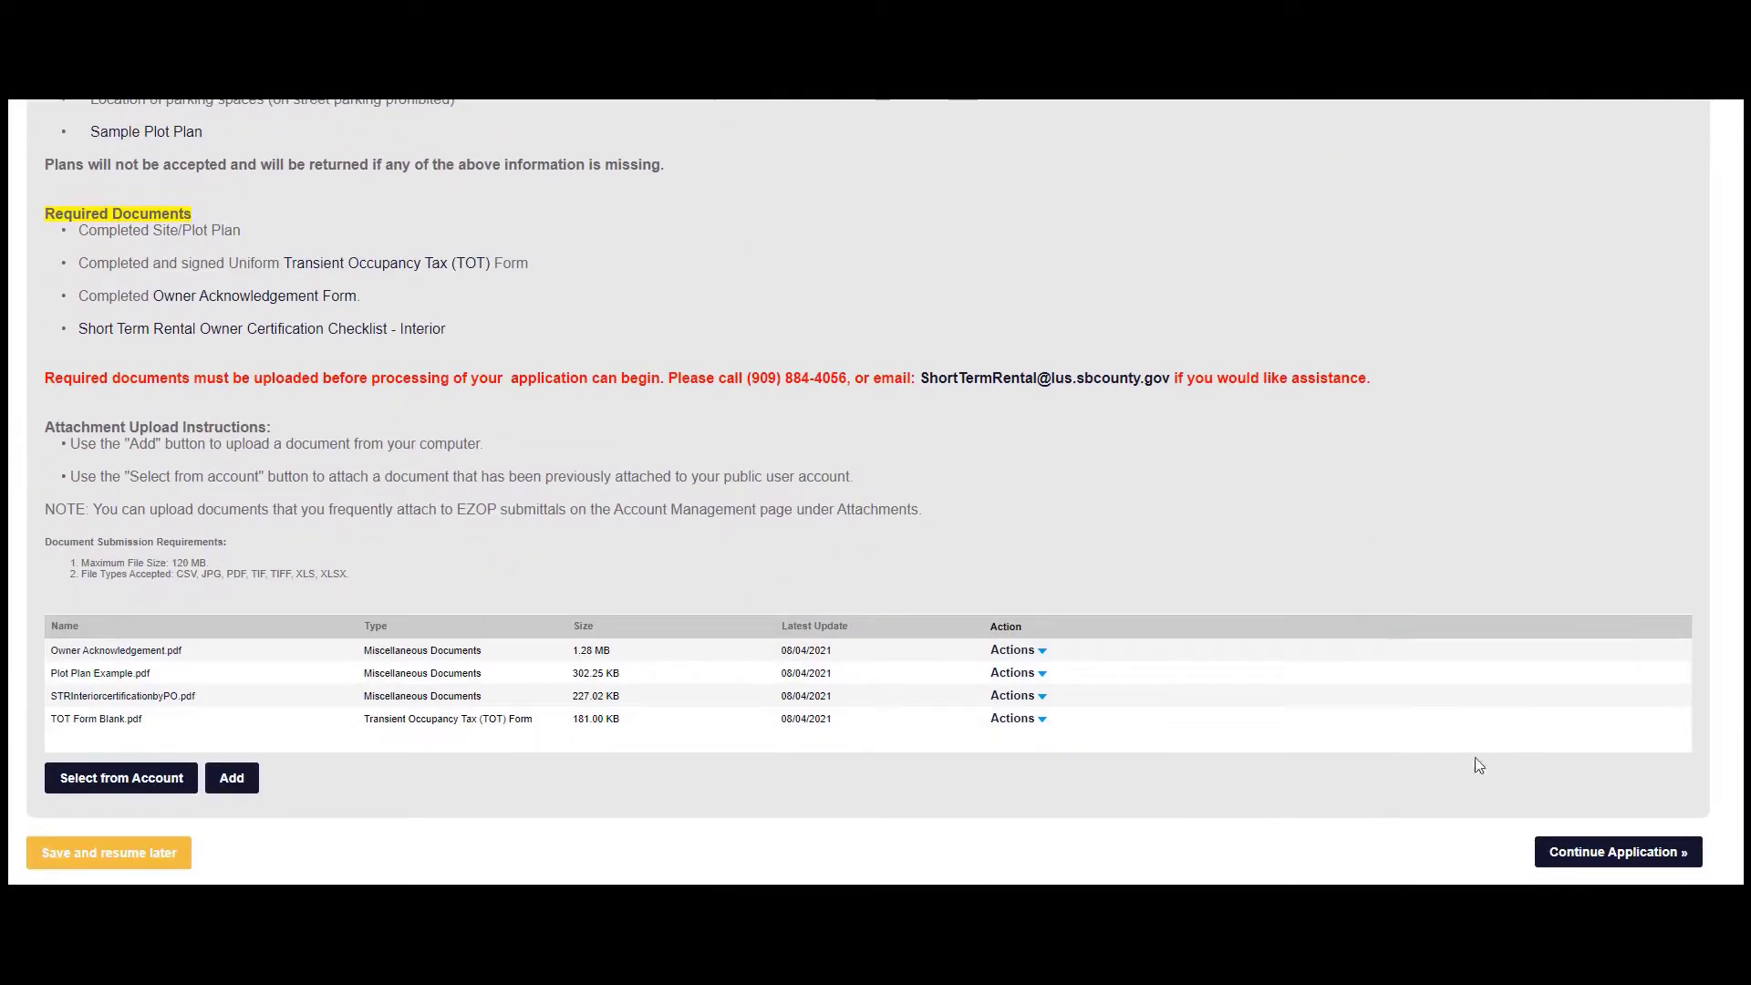
click(1607, 852)
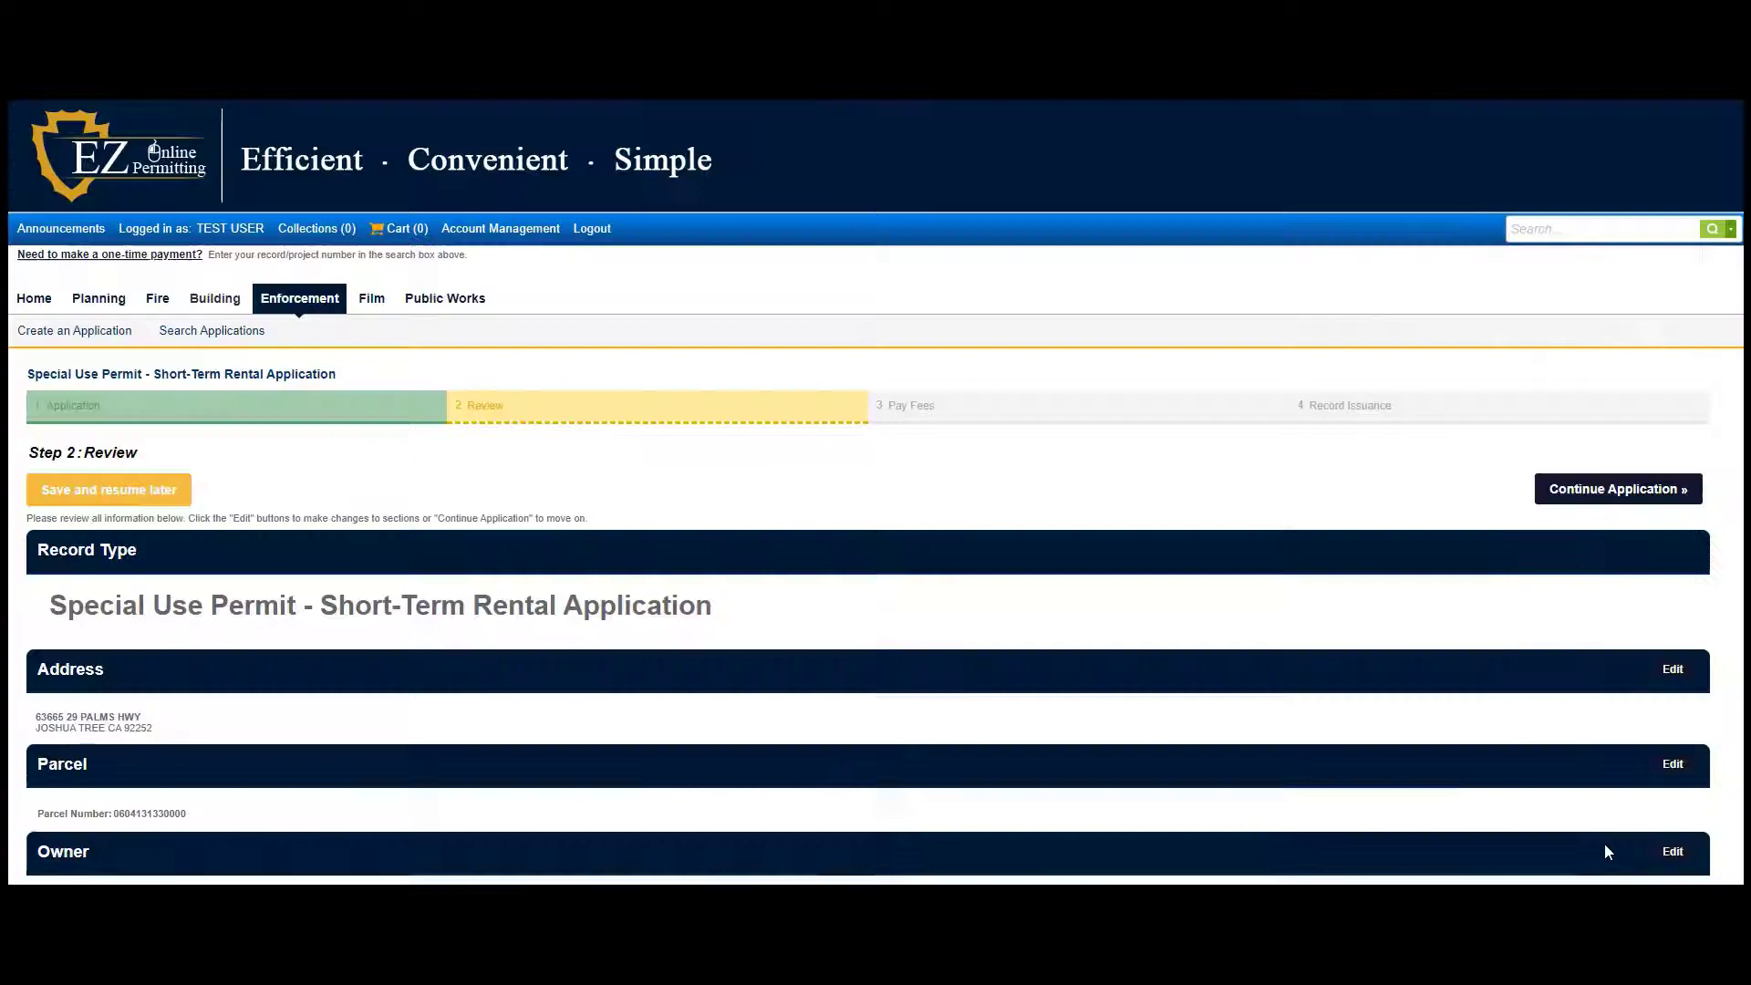
scroll(836, 696, down, 5)
scroll(839, 698, down, 7)
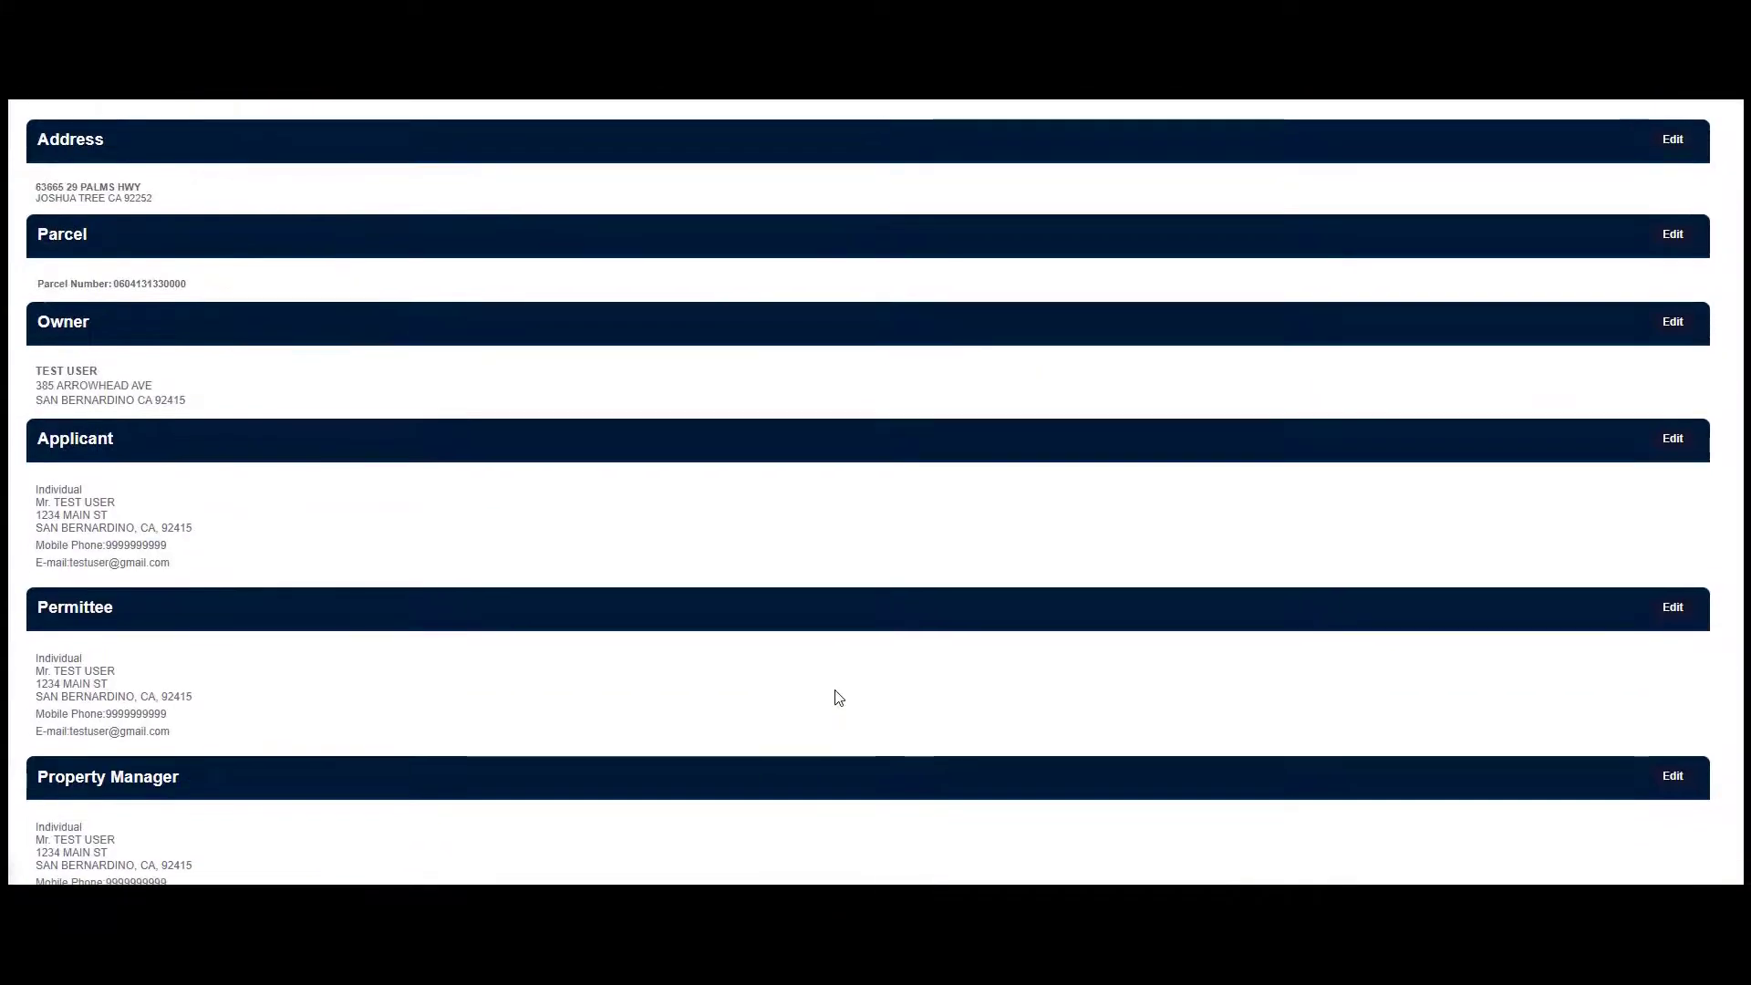
scroll(839, 698, down, 10)
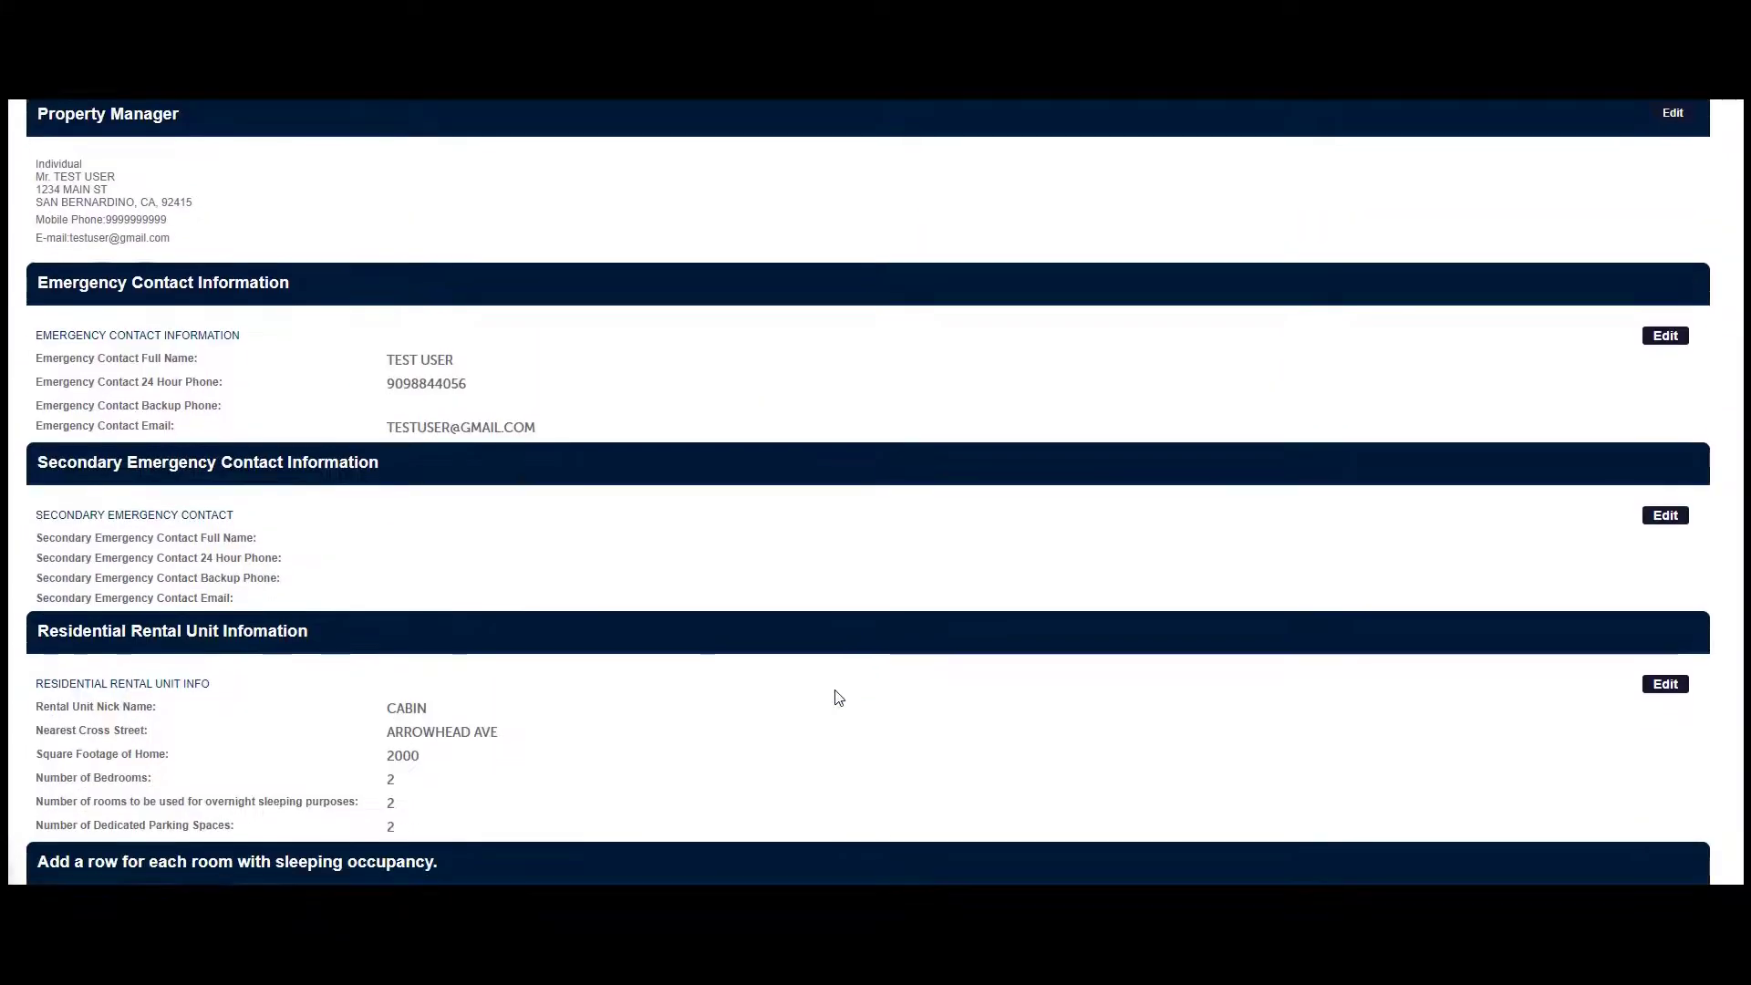
scroll(837, 699, down, 1)
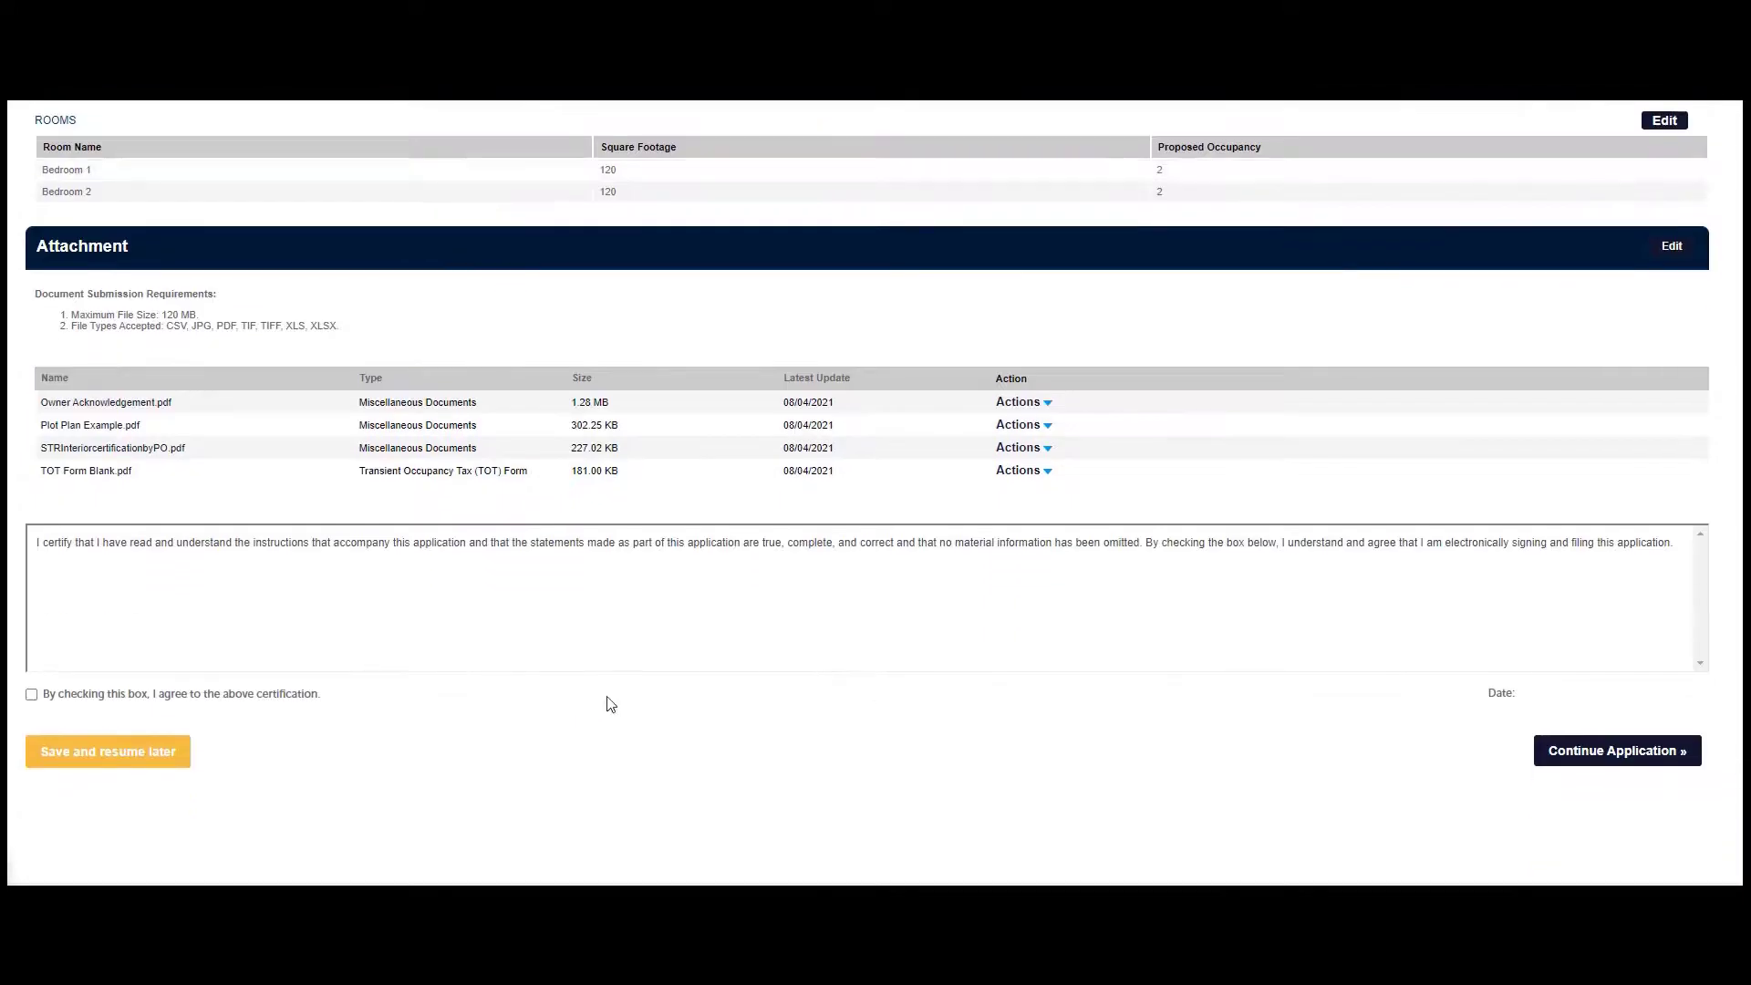
click(31, 694)
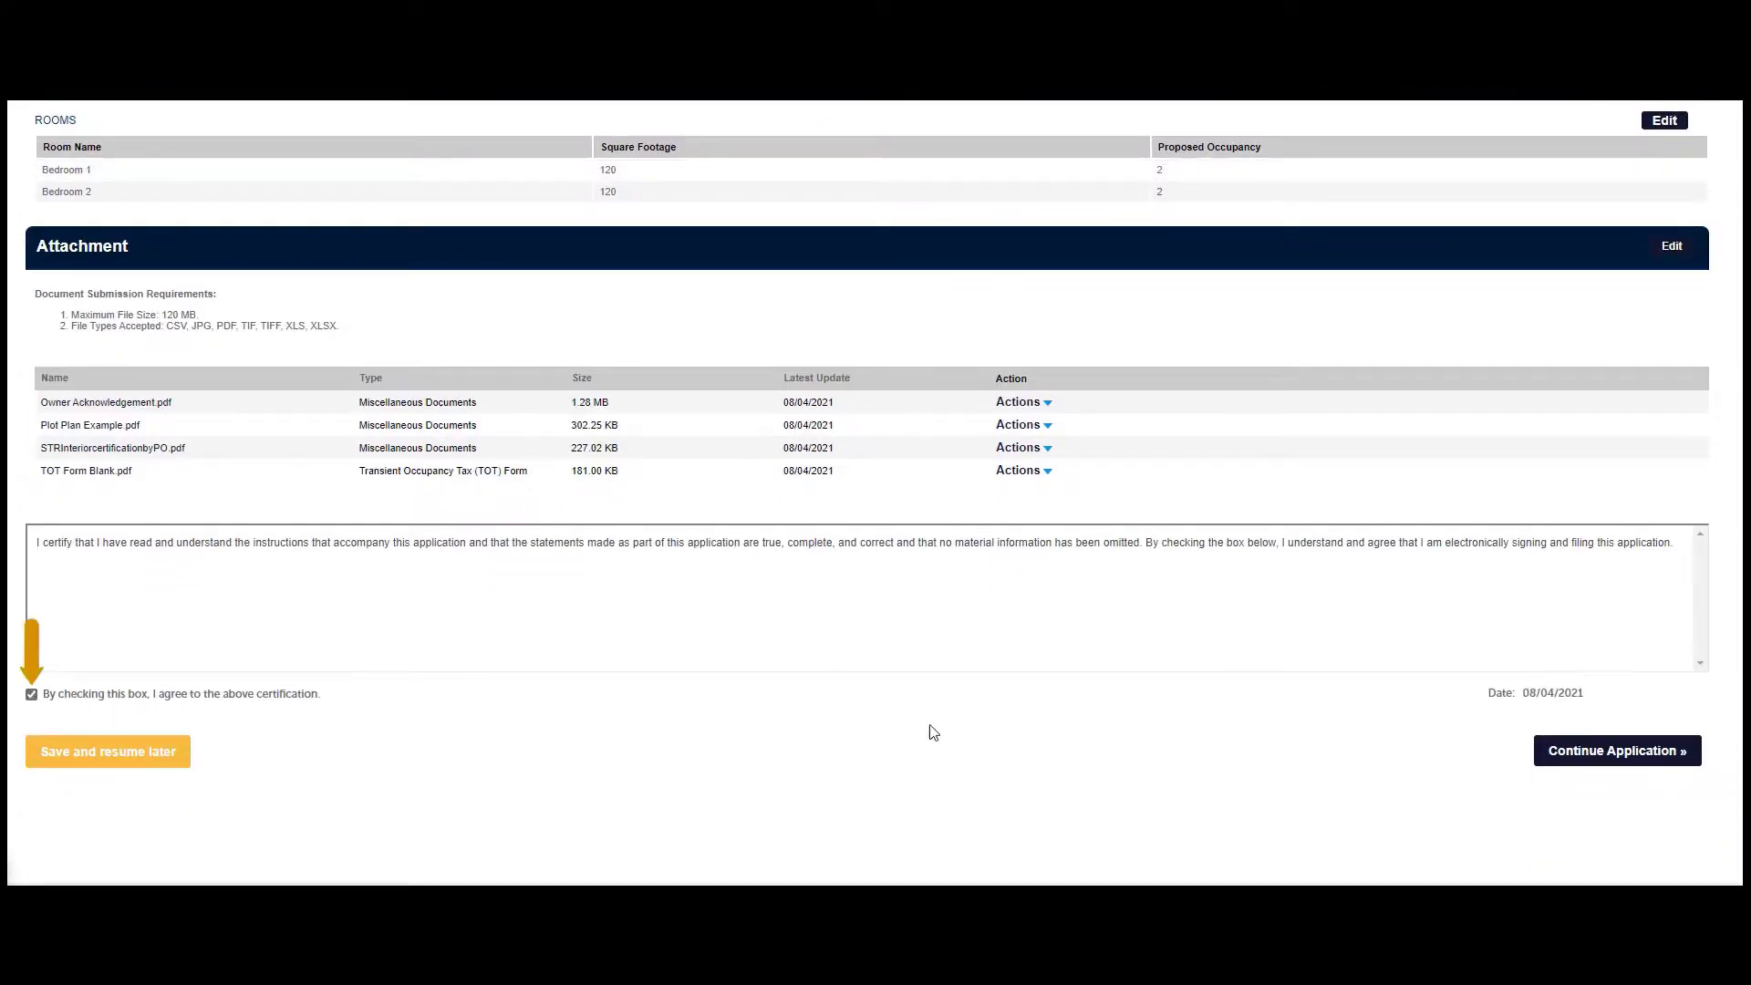
click(1611, 757)
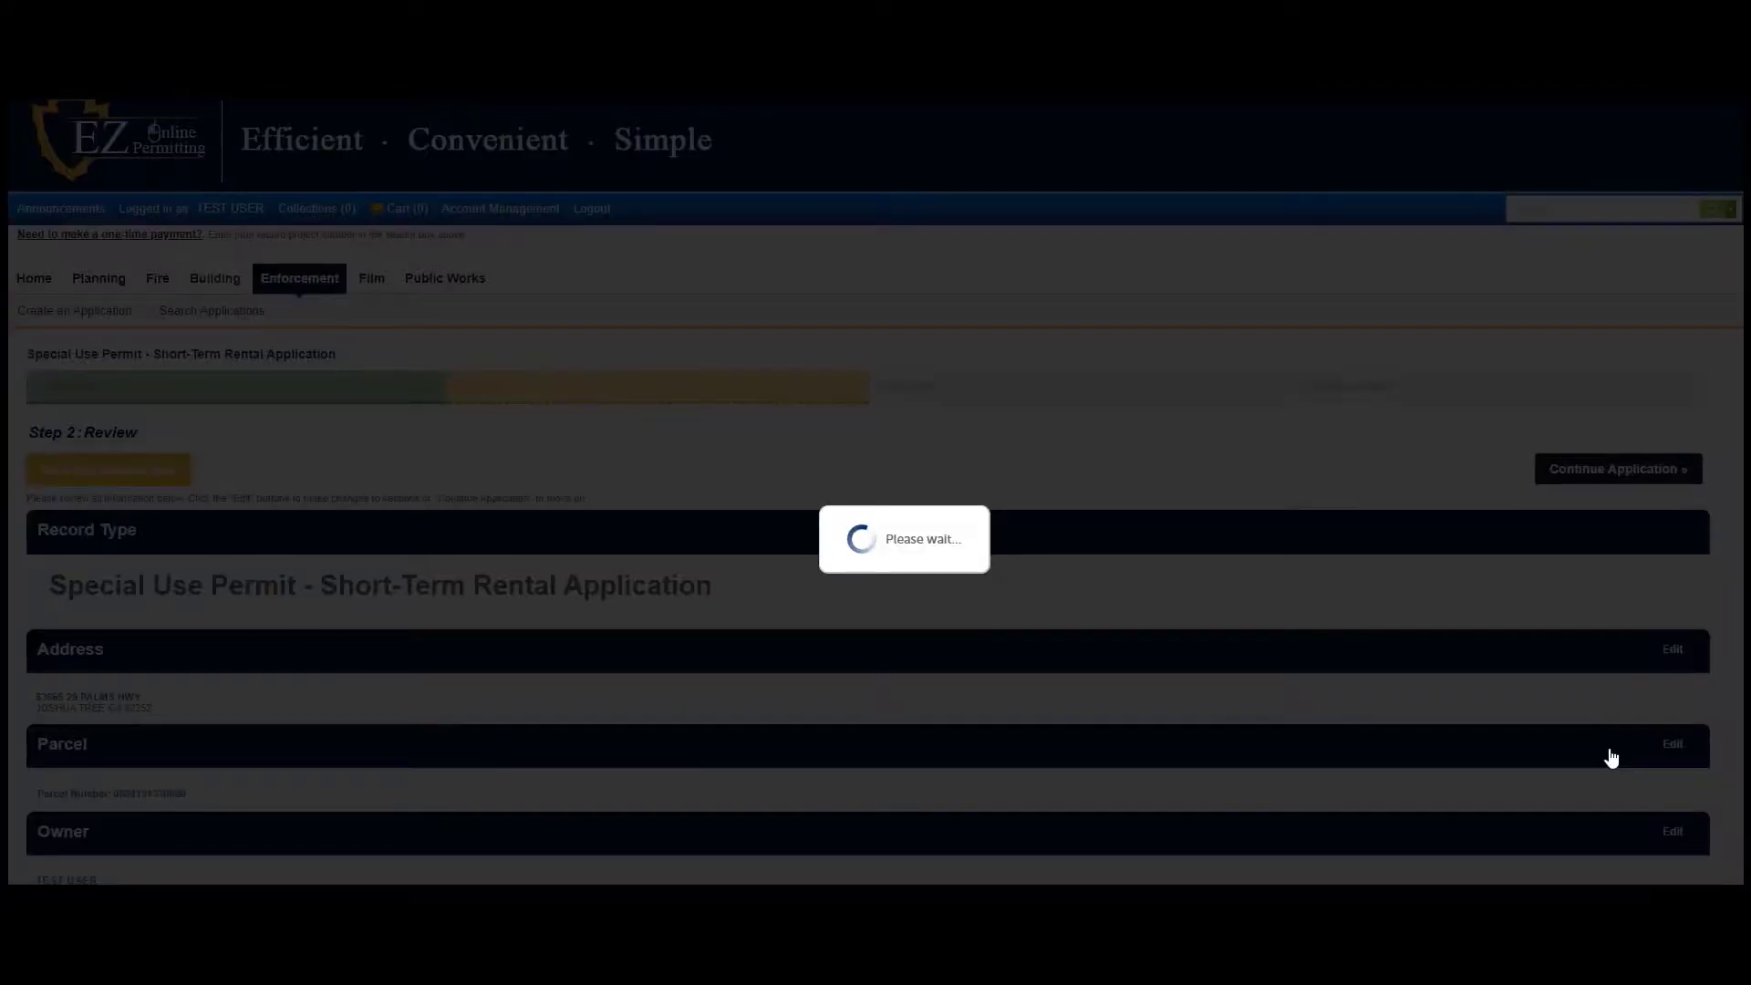